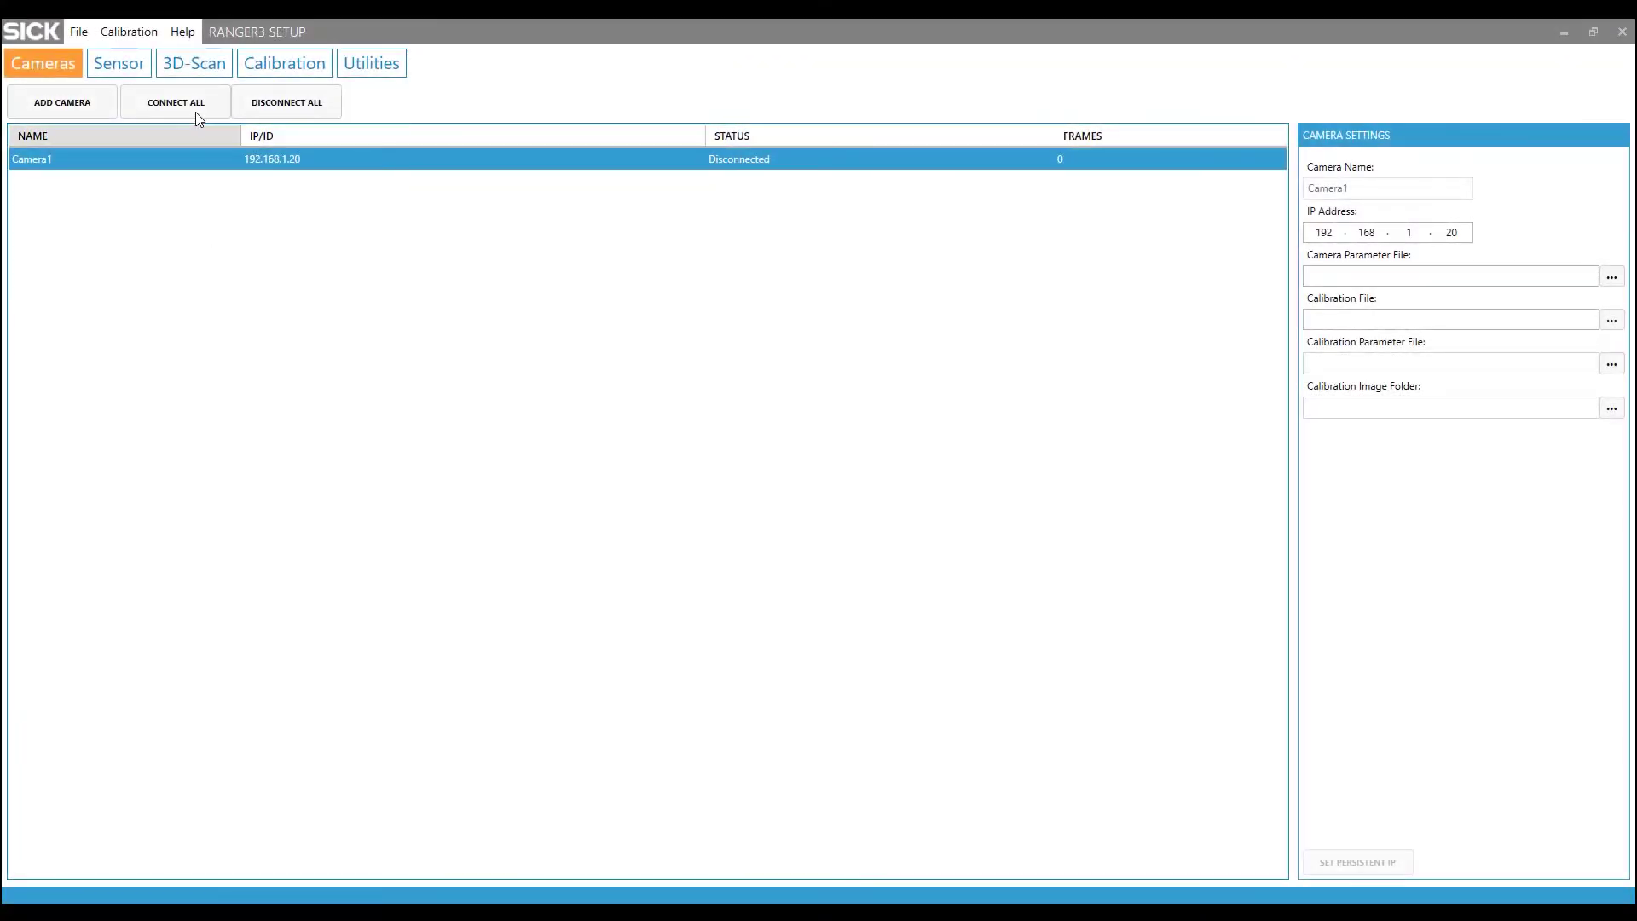
Step: Connect Camera1 and preview its live sensor image with the 3D extraction area shown
{"action": "left_click", "coordinate": [194, 111]}
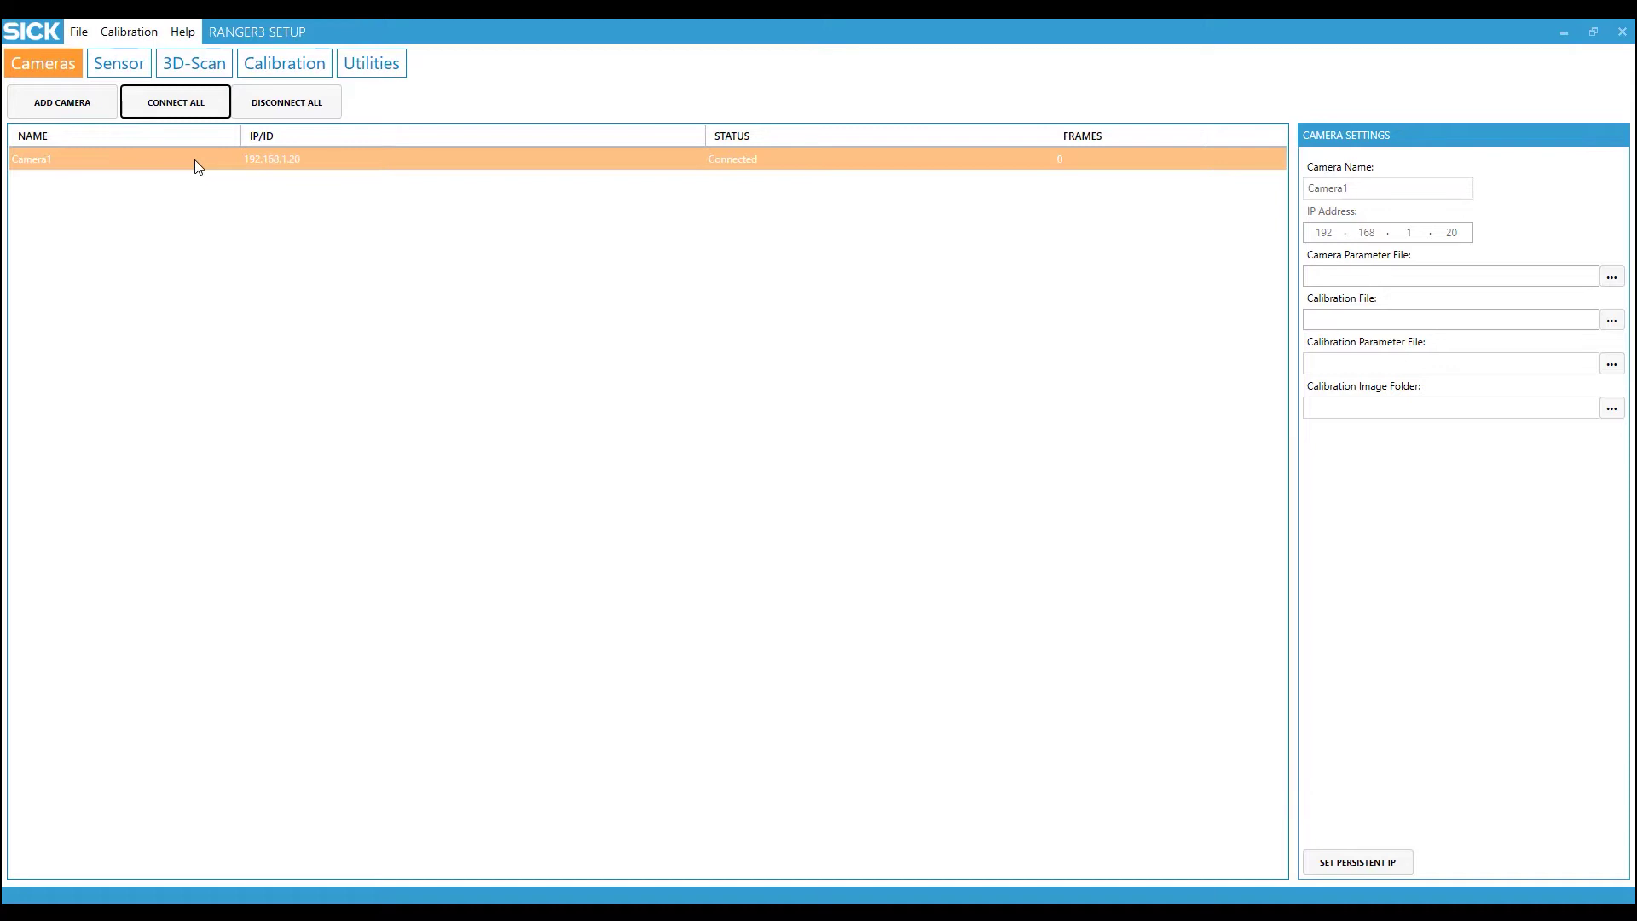
{"action": "left_click", "coordinate": [125, 60]}
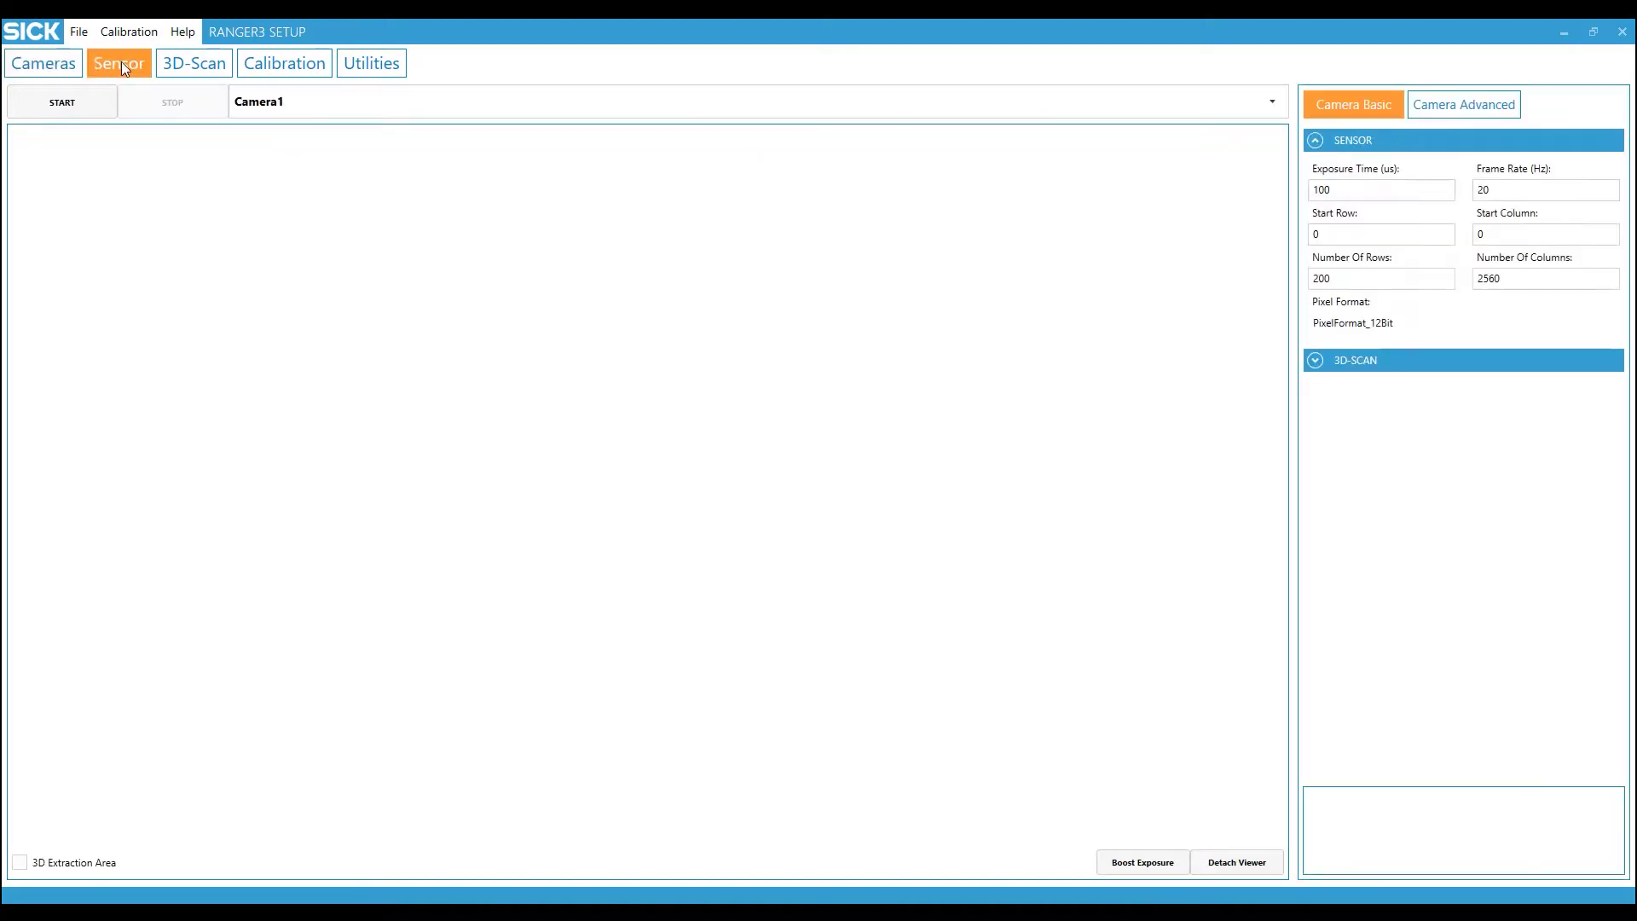
{"action": "left_click", "coordinate": [73, 102]}
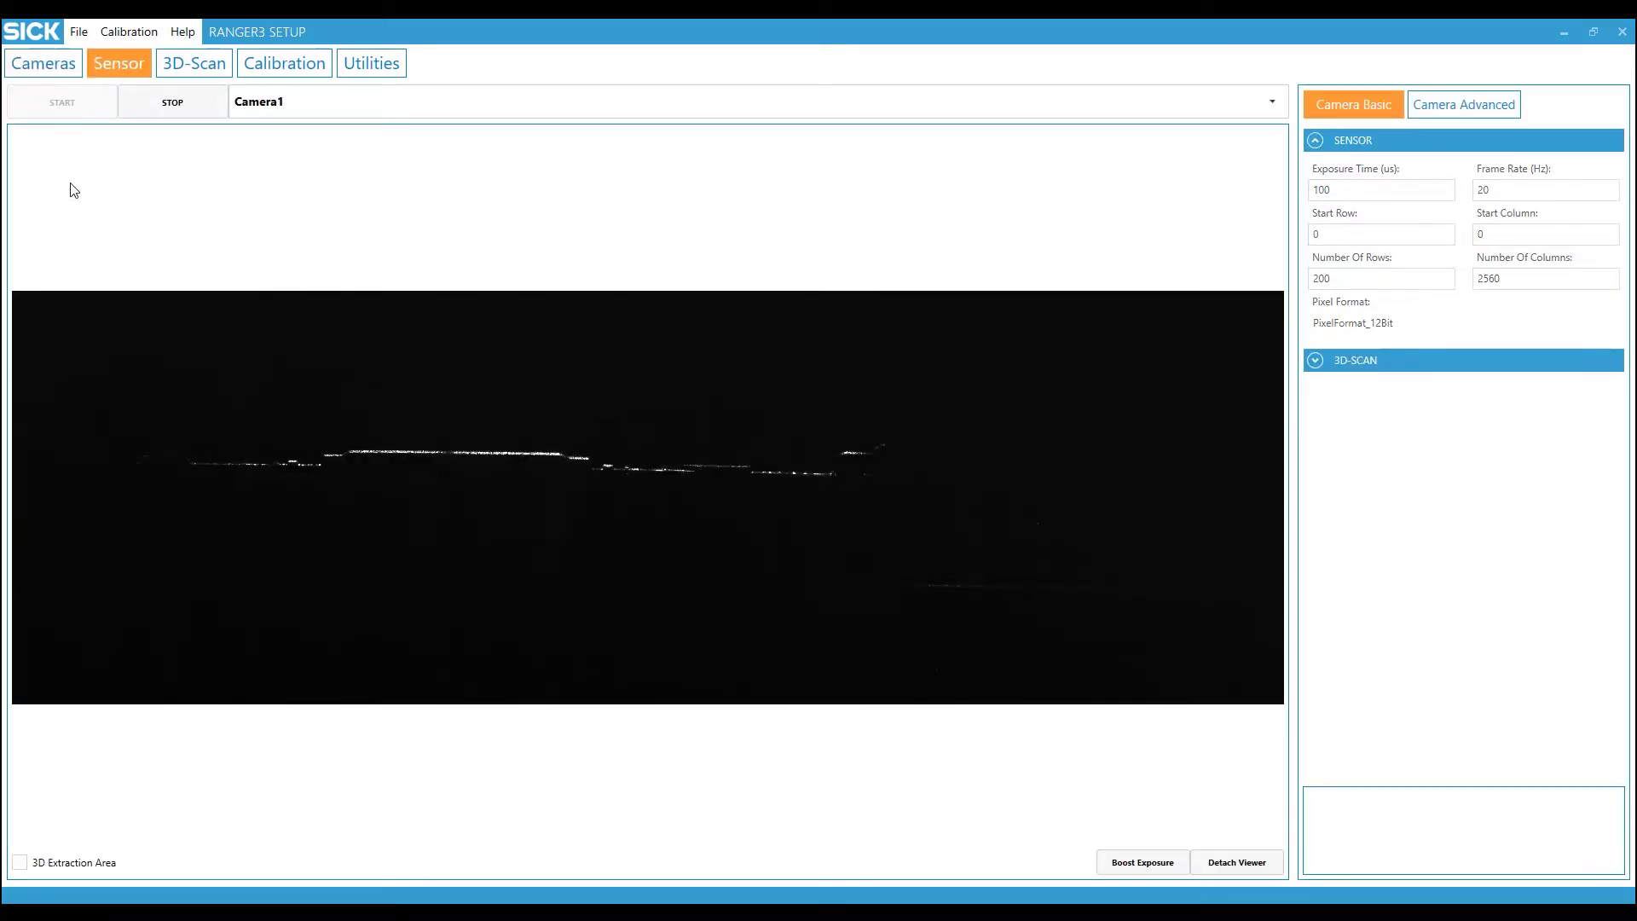
{"action": "left_click", "coordinate": [28, 865]}
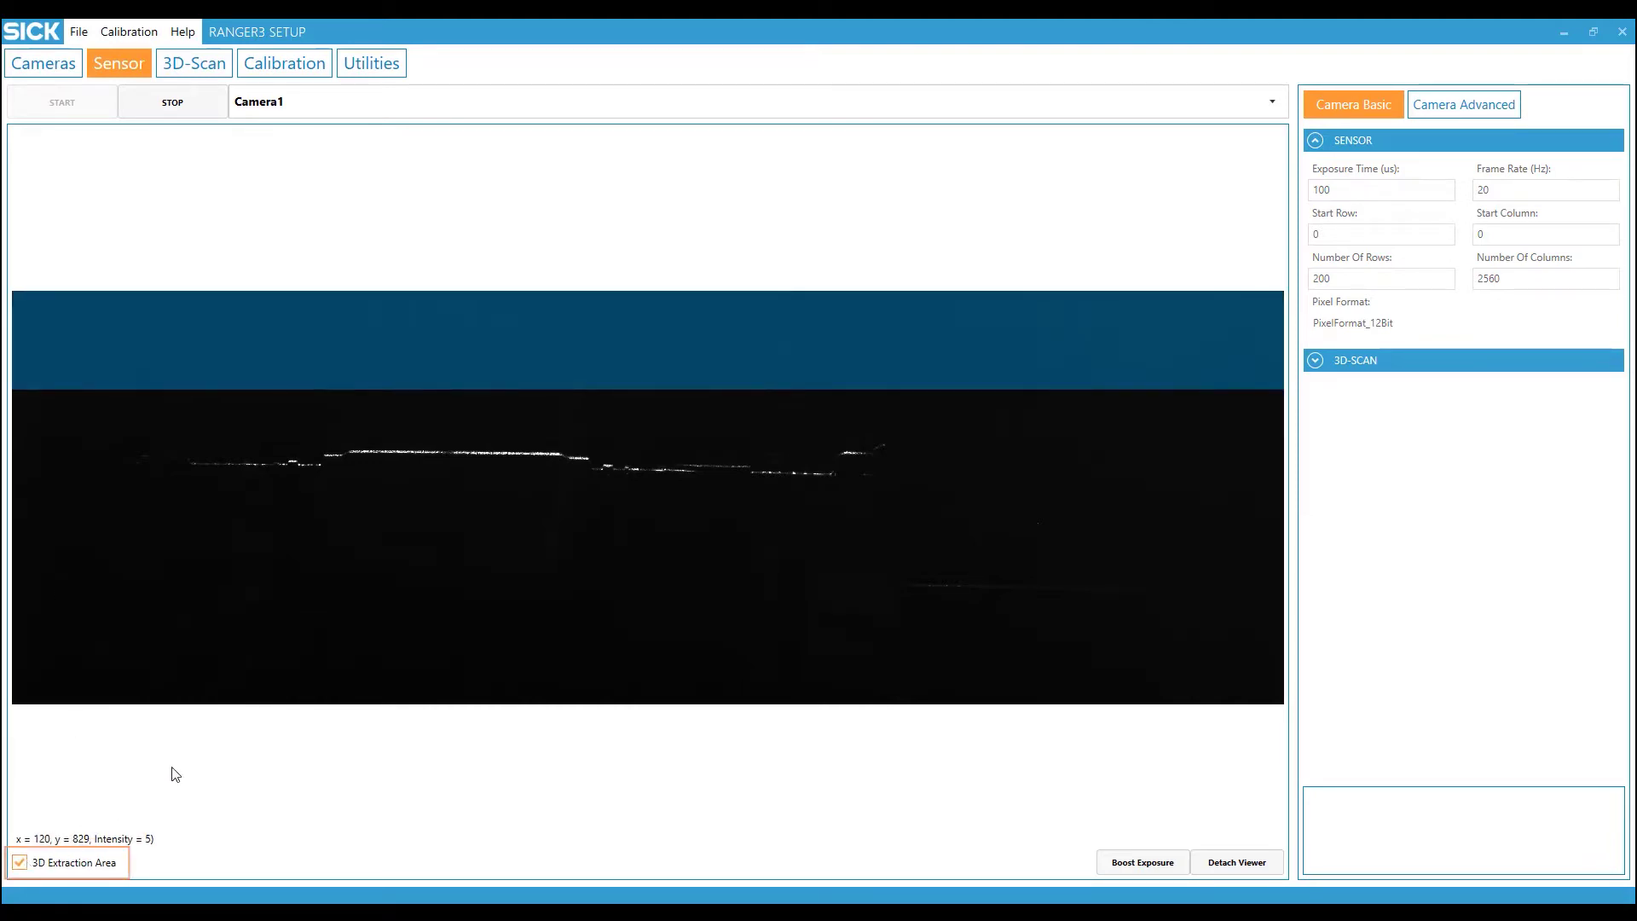
{"action": "left_click", "coordinate": [217, 116]}
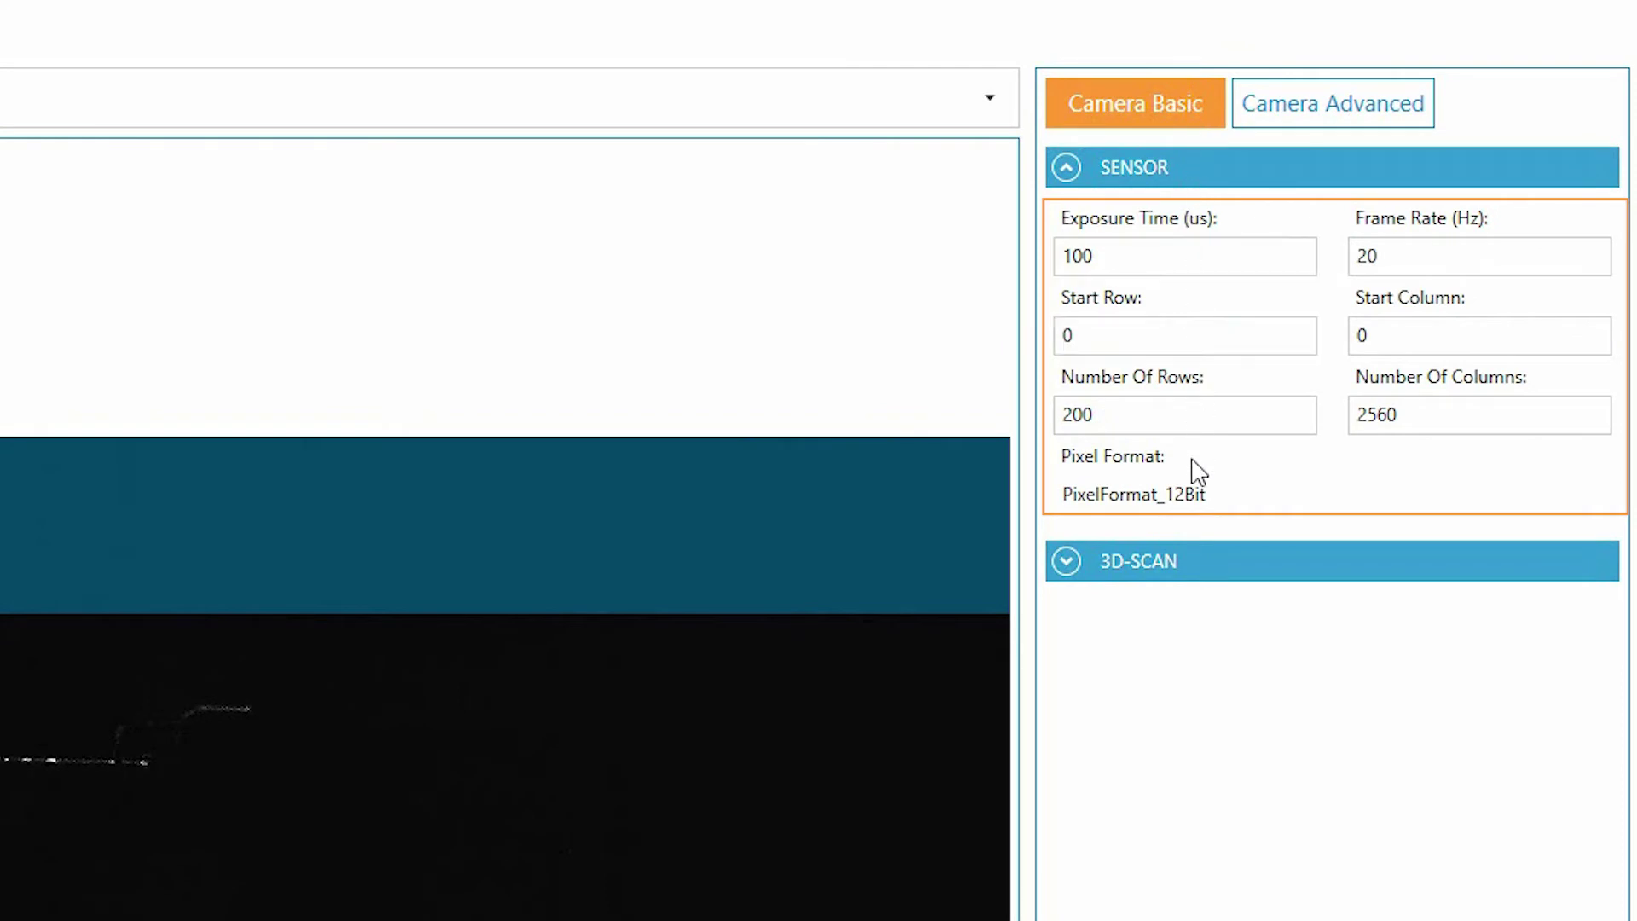
Step: Set the 3D extraction area's Start Row to 284
{"action": "left_click", "coordinate": [1185, 336]}
{"action": "key", "text": "BackSpace"}
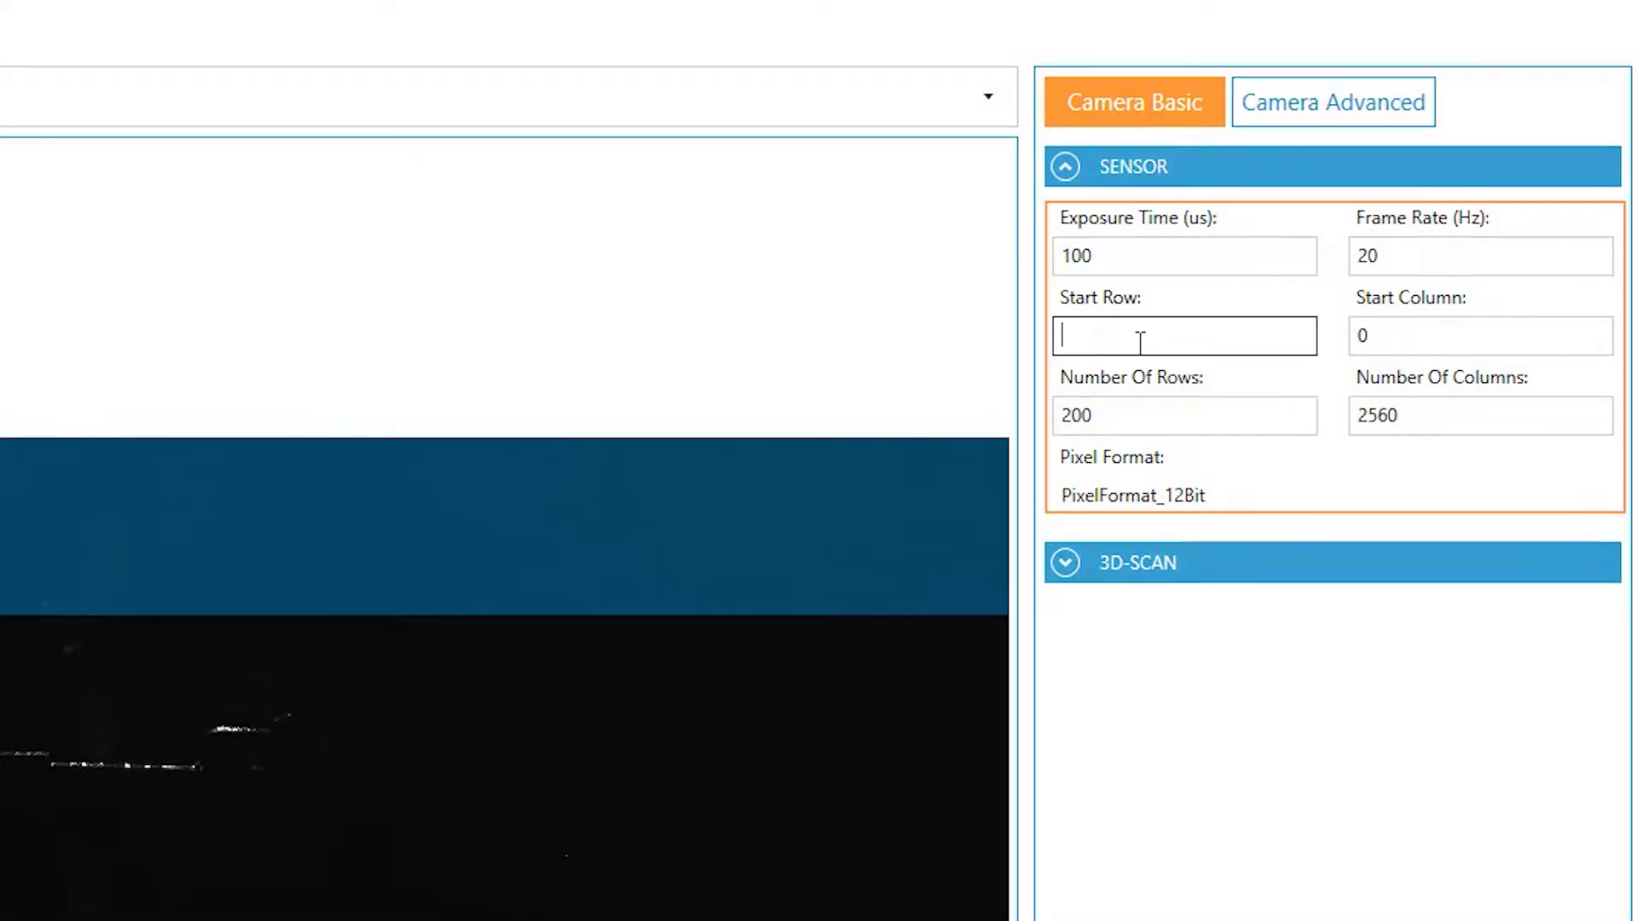
{"action": "type", "text": "284"}
{"action": "key", "text": "Return"}
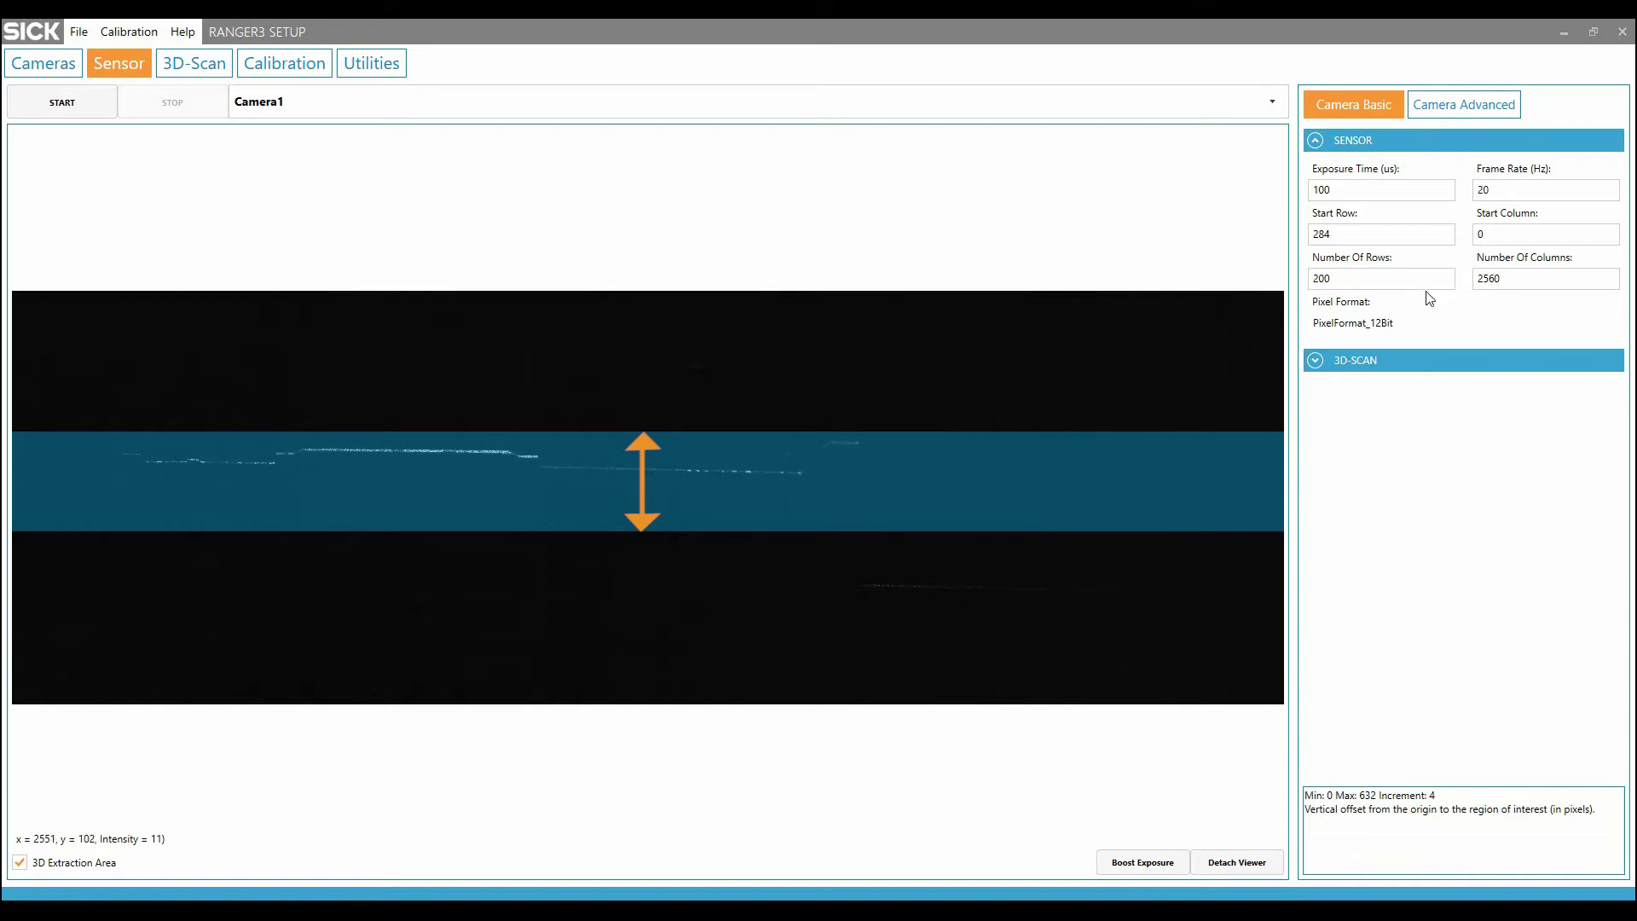
{"action": "left_click", "coordinate": [1125, 271]}
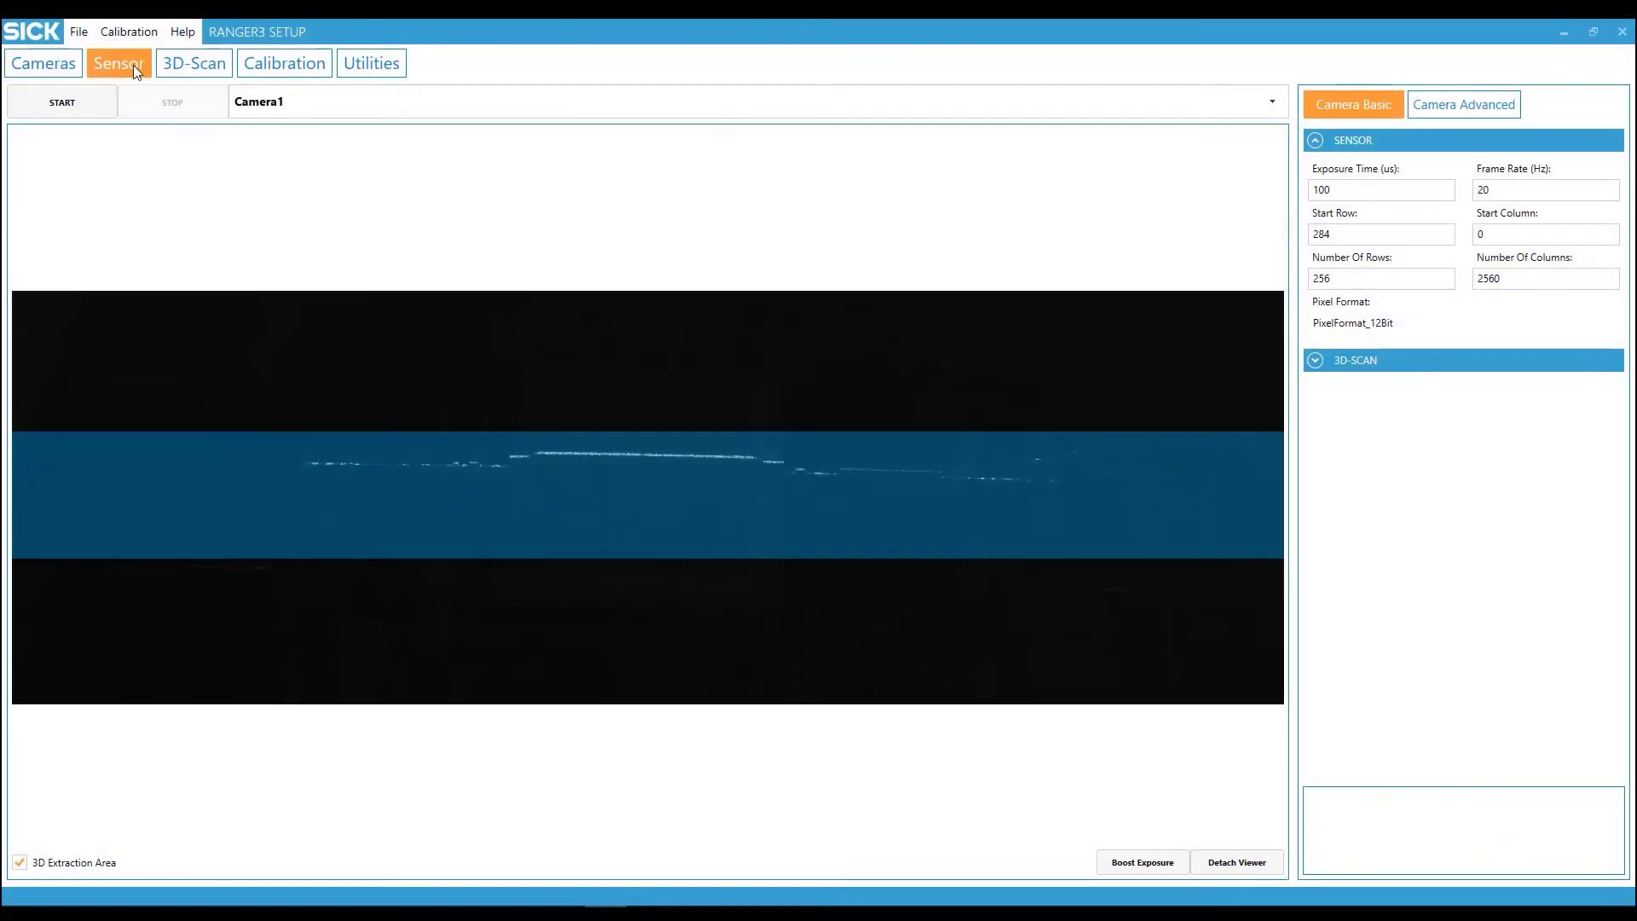
Step: Acquire the saw-tooth profile and save it as image 11.dat in Calibration_images
{"action": "left_click", "coordinate": [95, 99]}
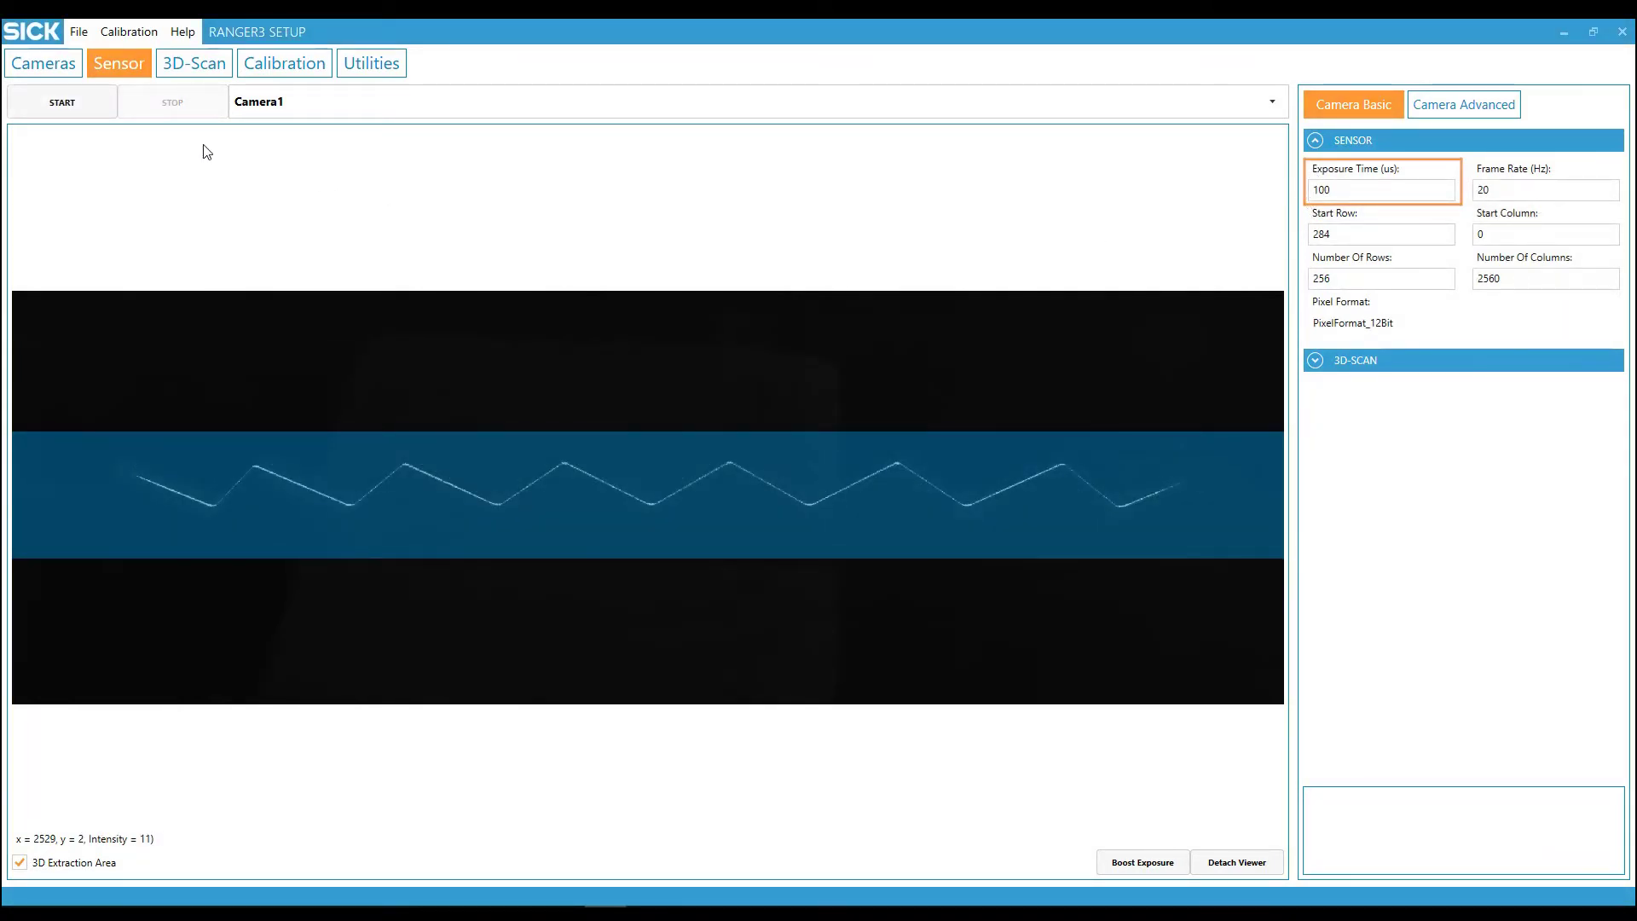
{"action": "left_click", "coordinate": [79, 31]}
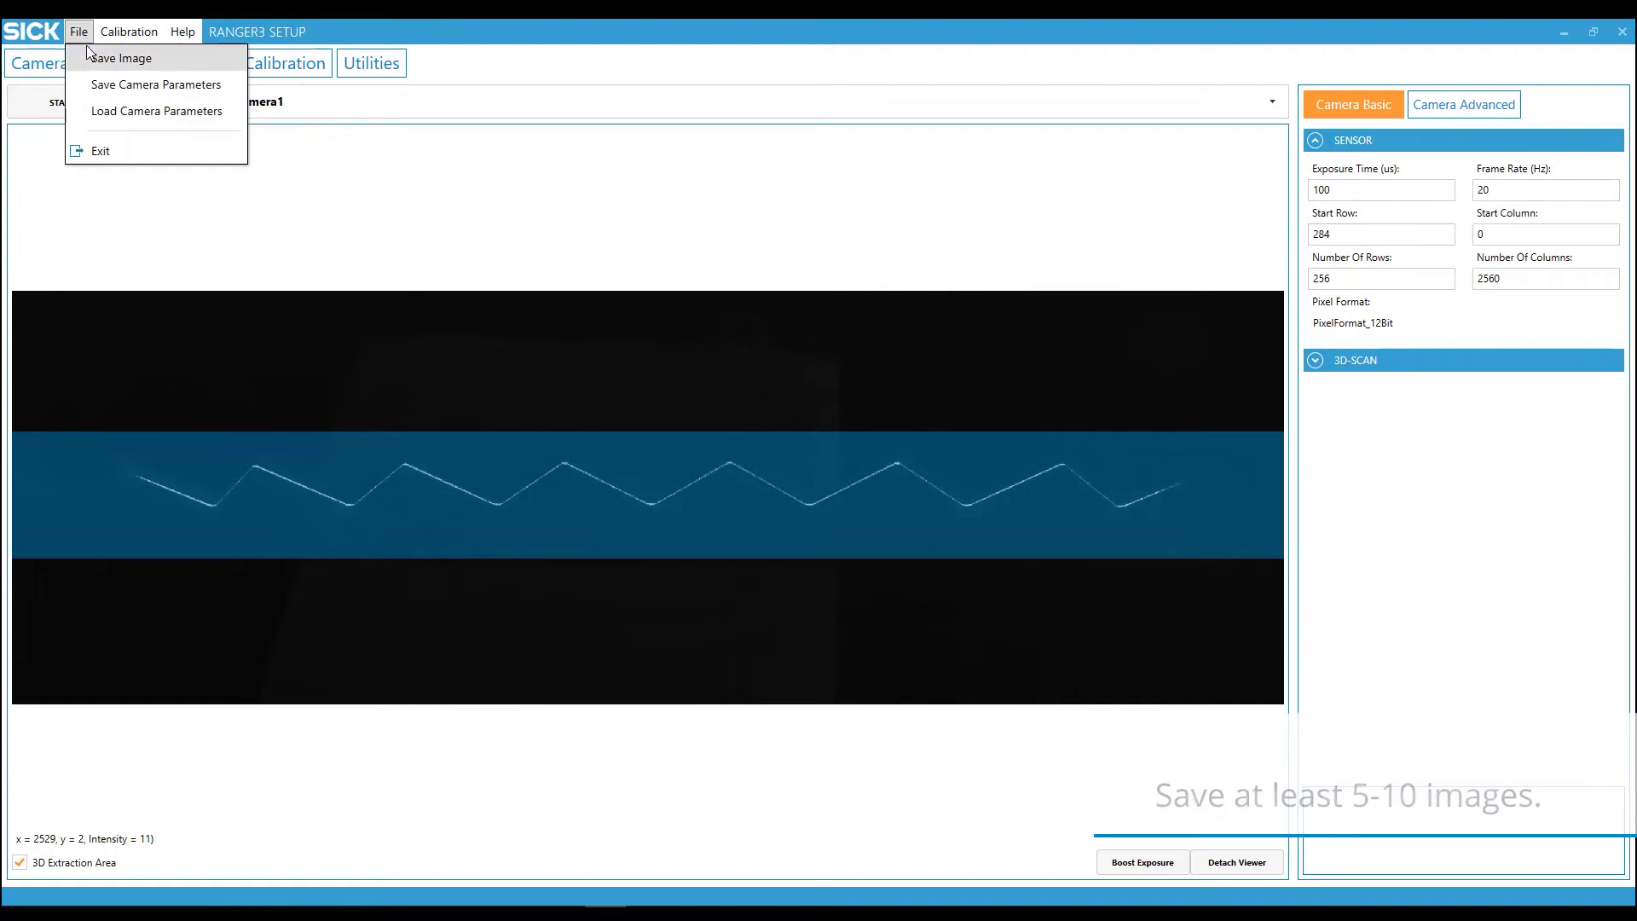
{"action": "left_click", "coordinate": [87, 48]}
{"action": "key", "text": "Return"}
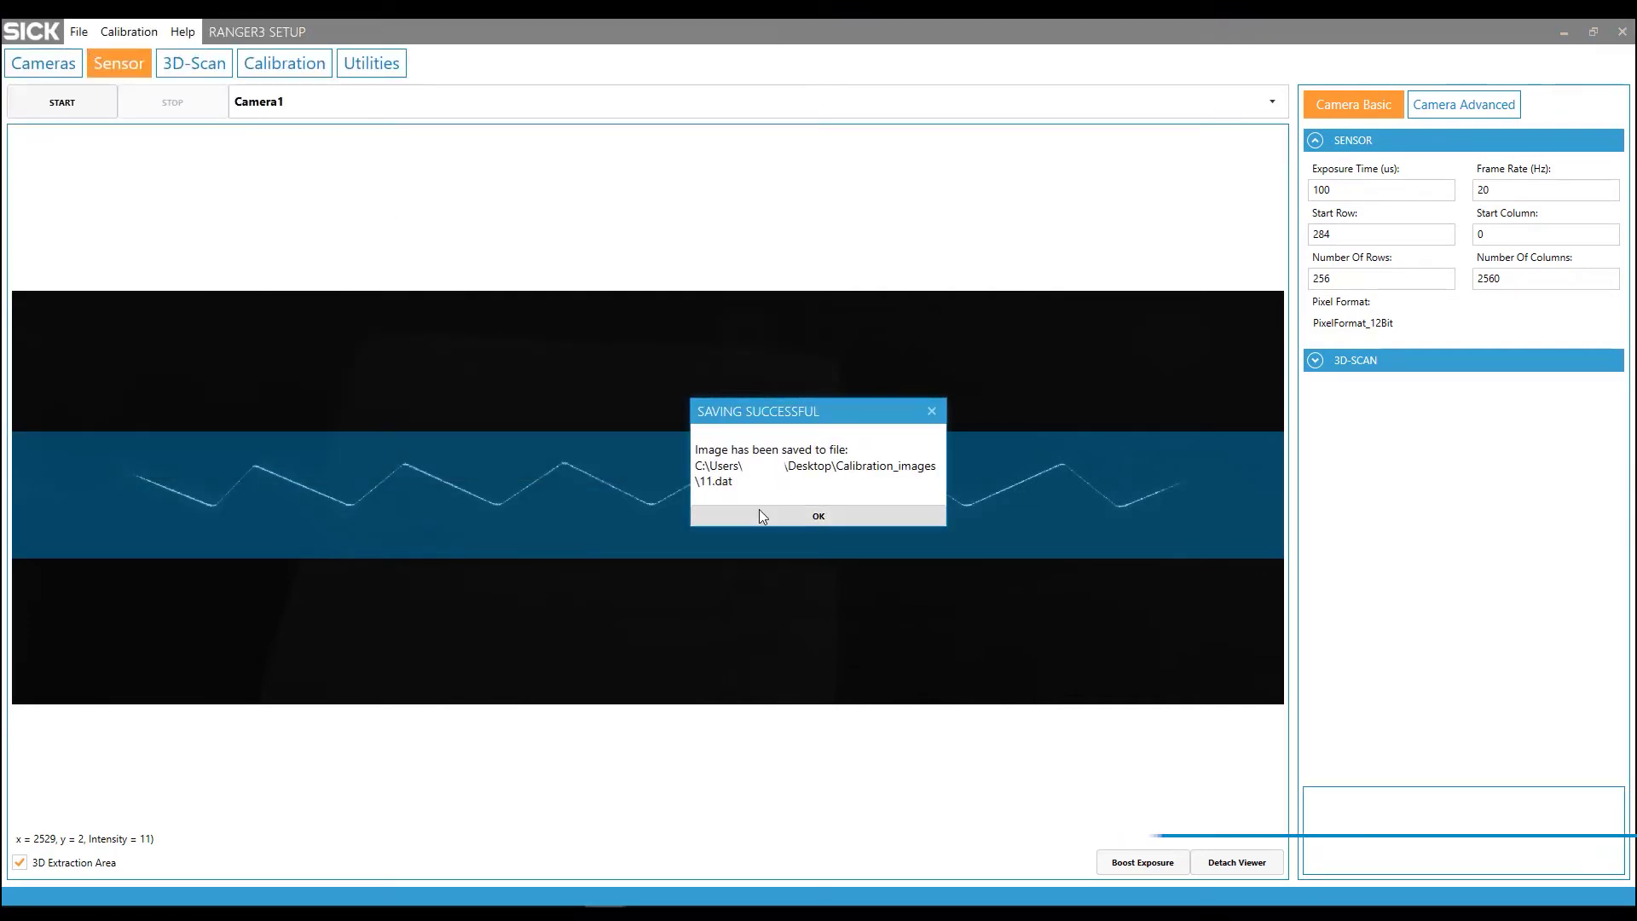
{"action": "left_click", "coordinate": [759, 513]}
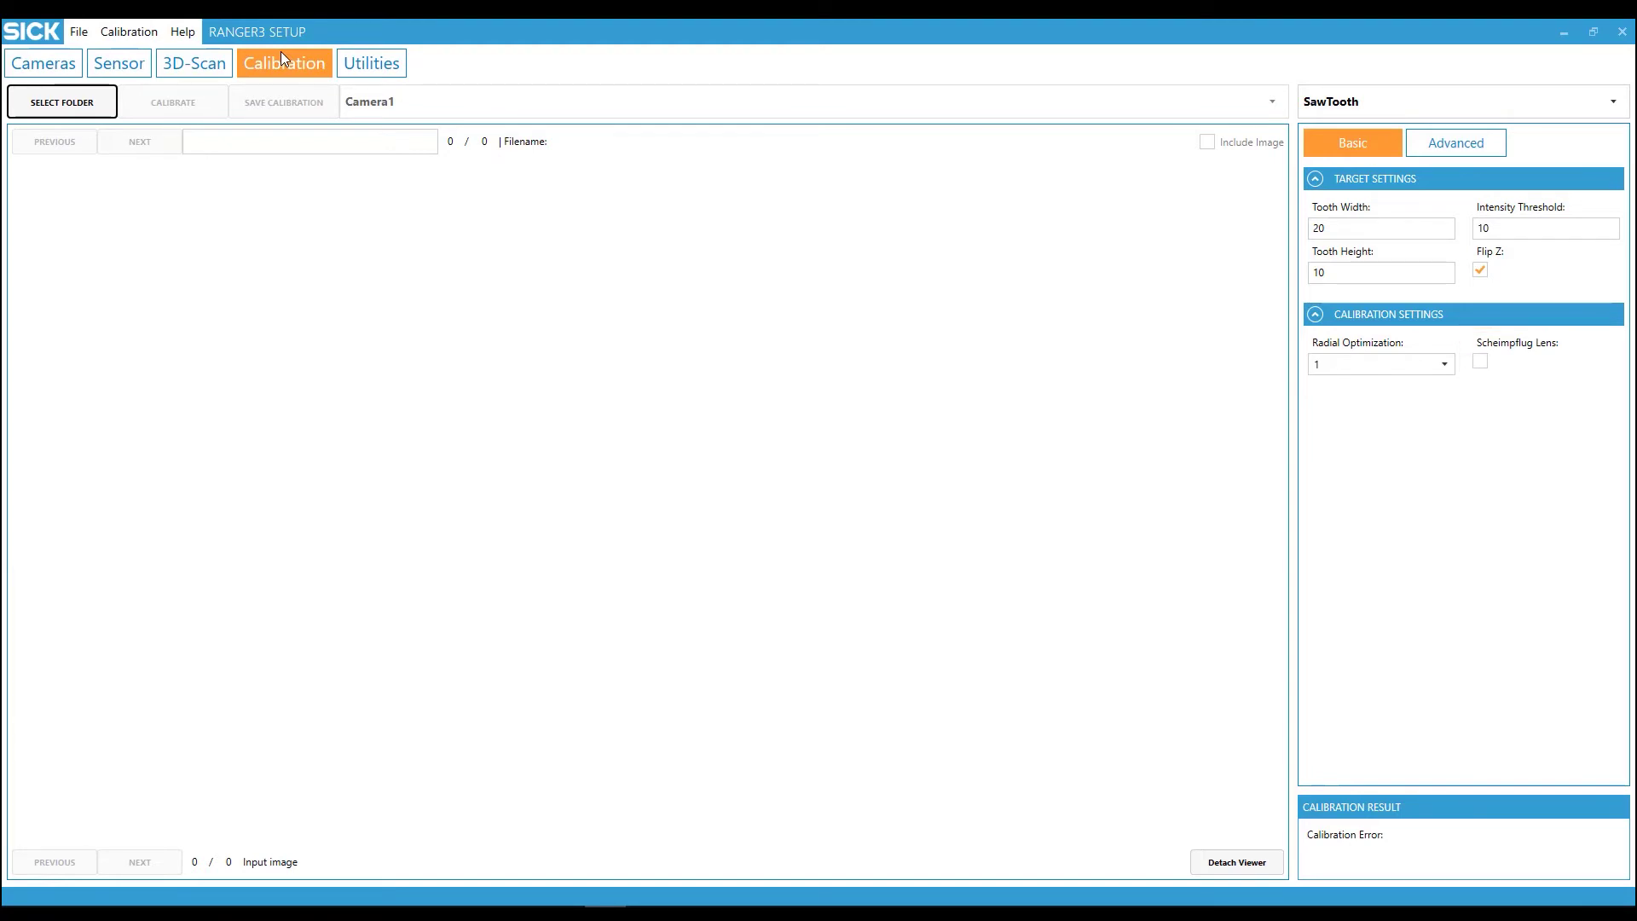
Step: Run the saw-tooth calibration on the Calibration_images folder
{"action": "left_click", "coordinate": [89, 106]}
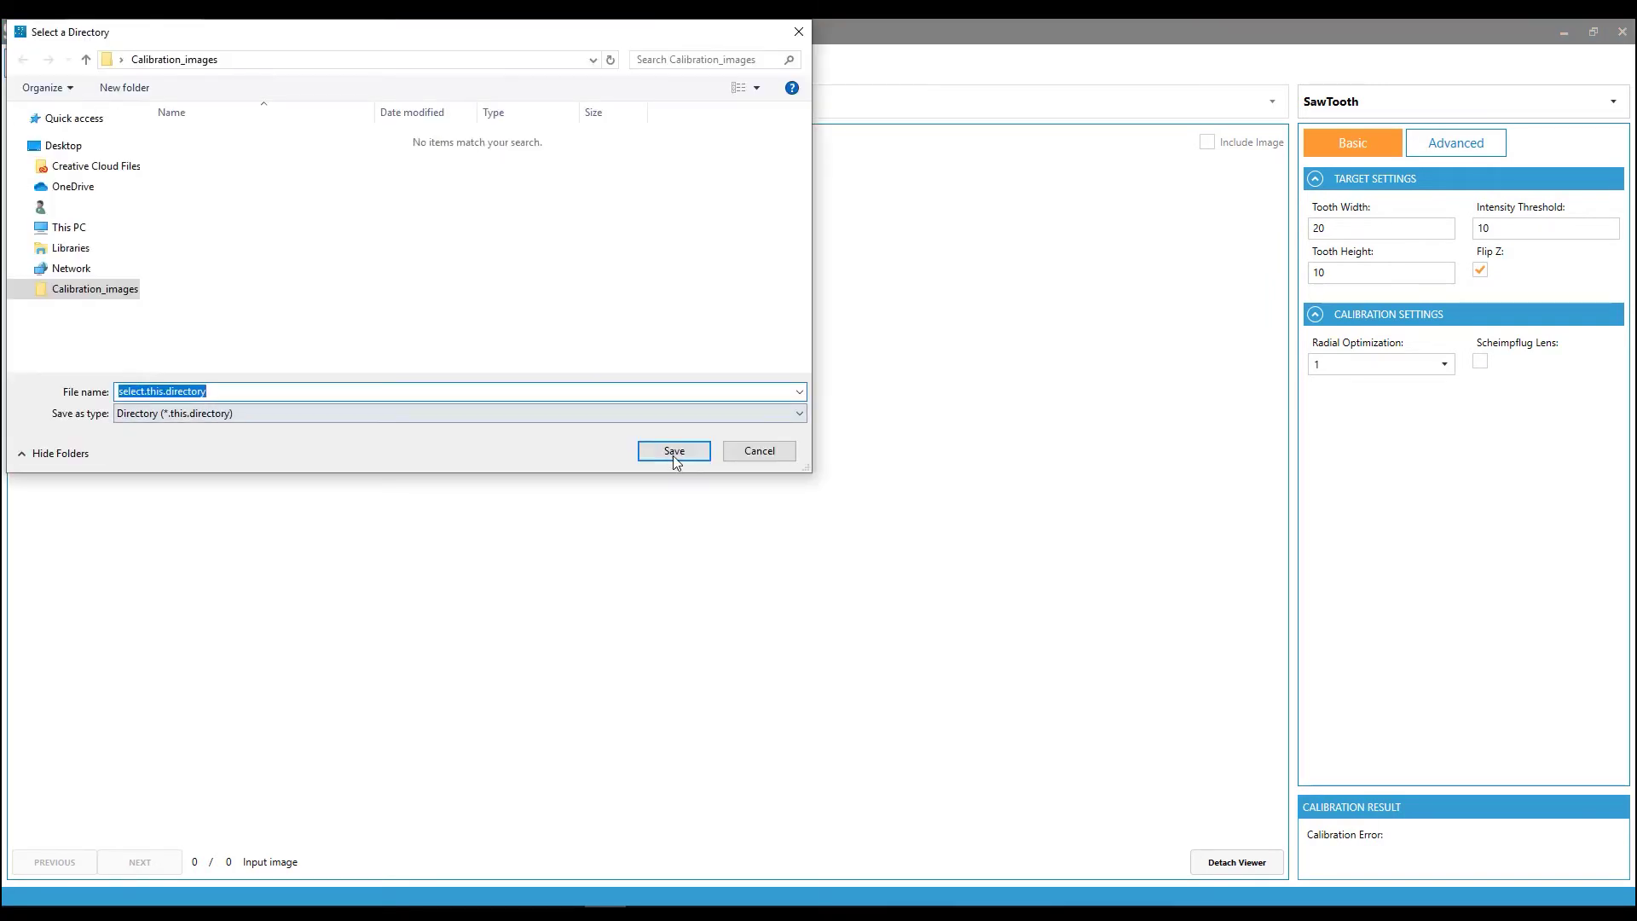
{"action": "left_click", "coordinate": [674, 451]}
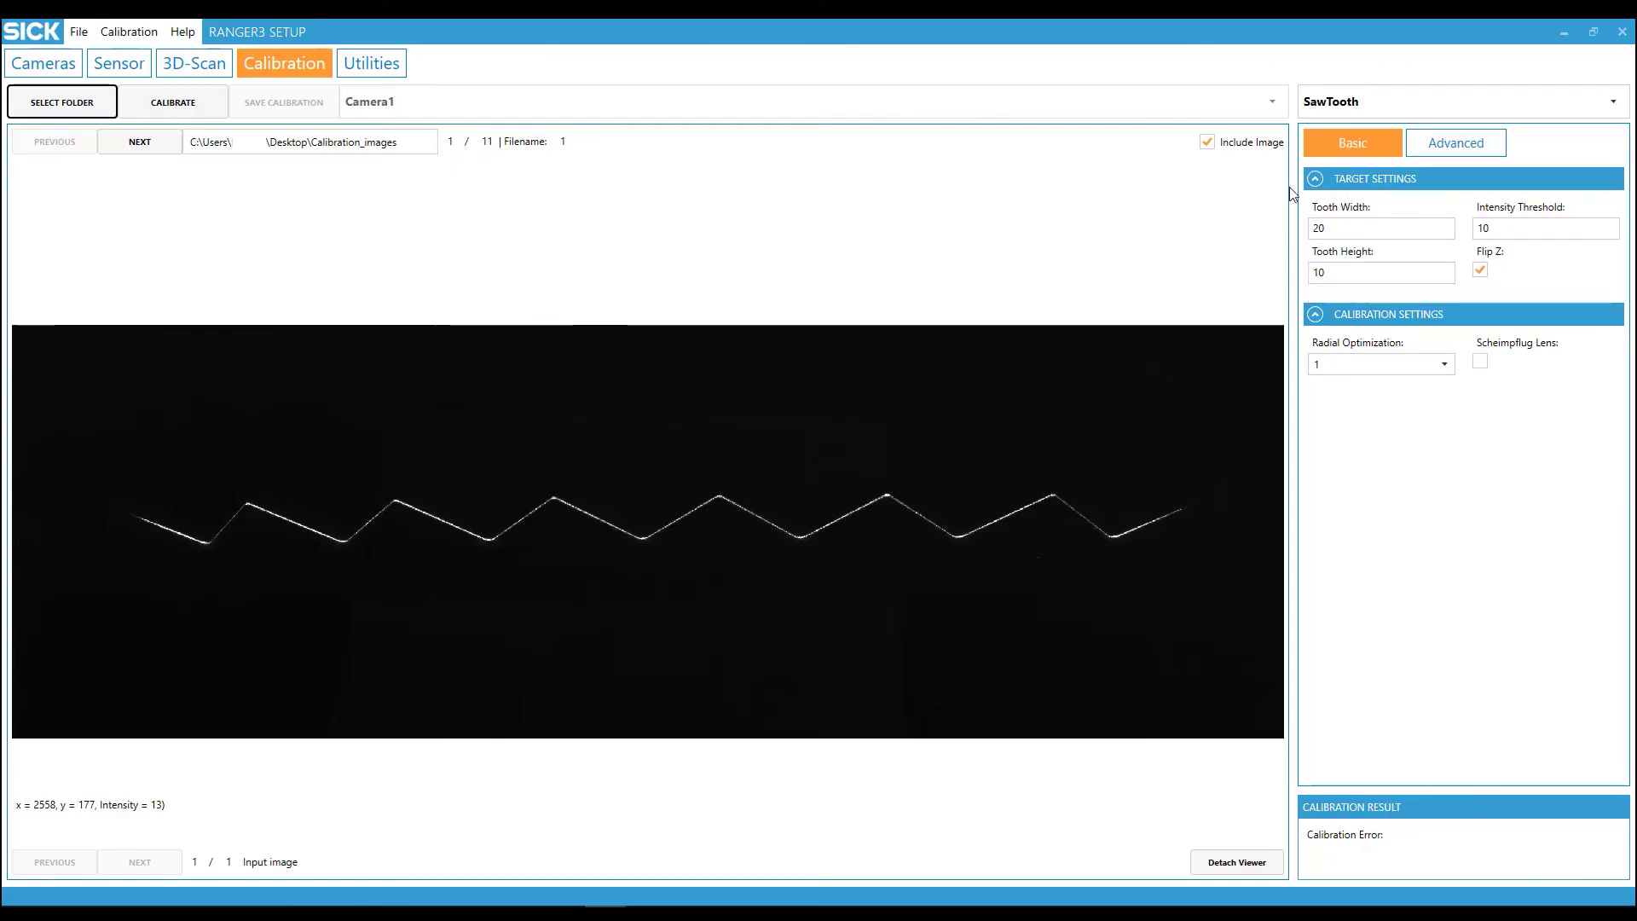
{"action": "left_click", "coordinate": [196, 104]}
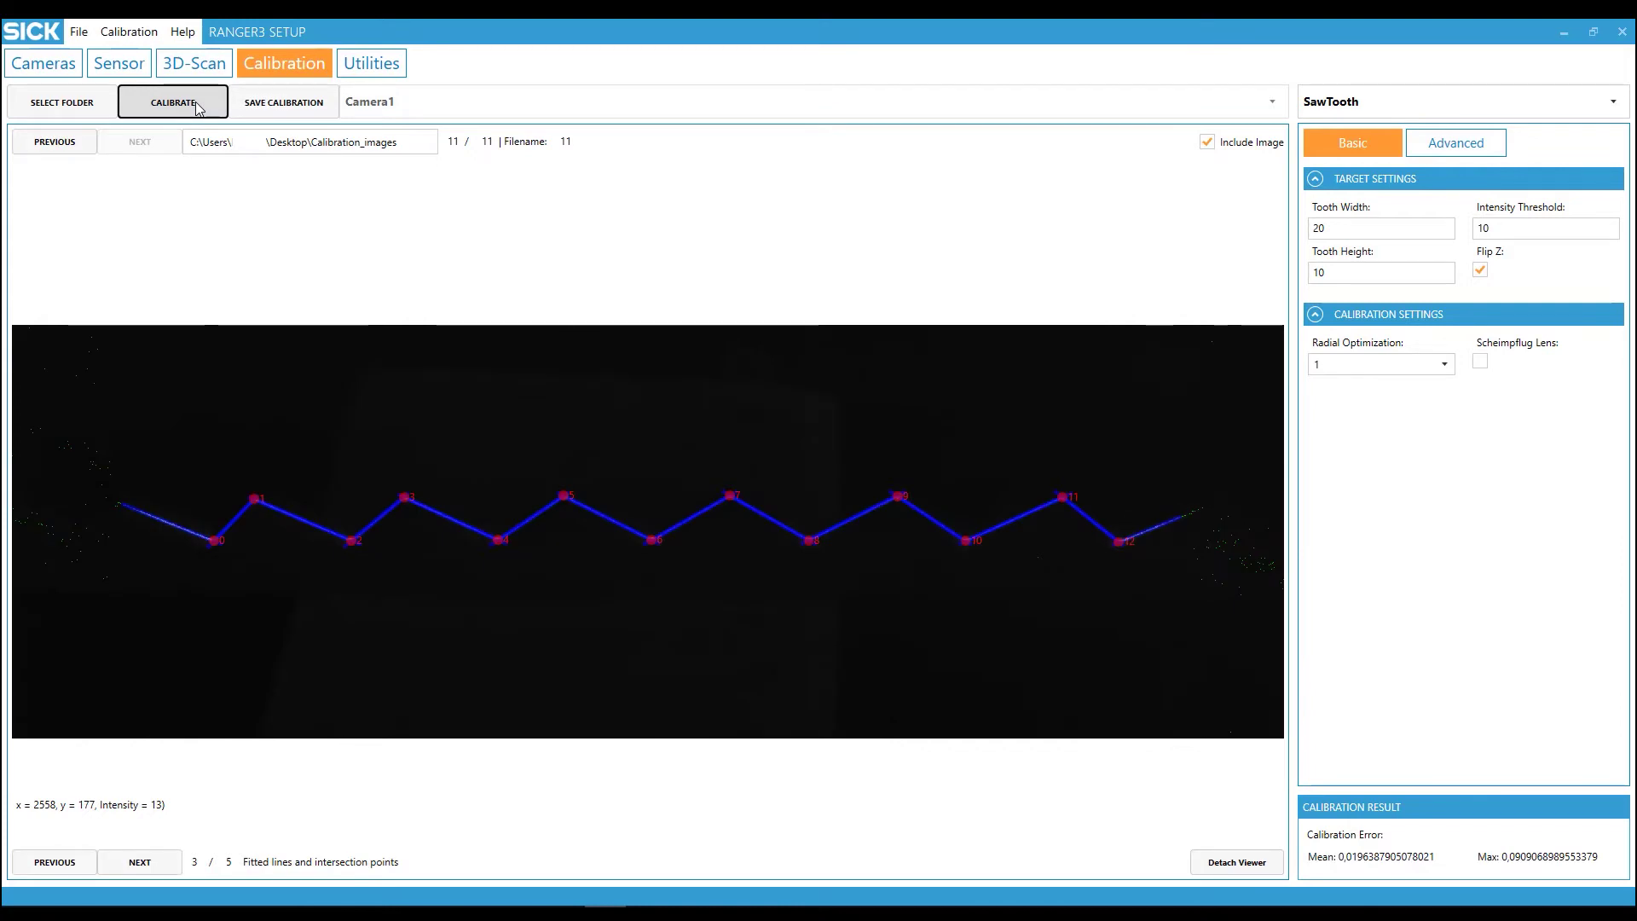
Step: Review the calibration result stages, then save the result as CalibrationResult.json
{"action": "left_click", "coordinate": [140, 863]}
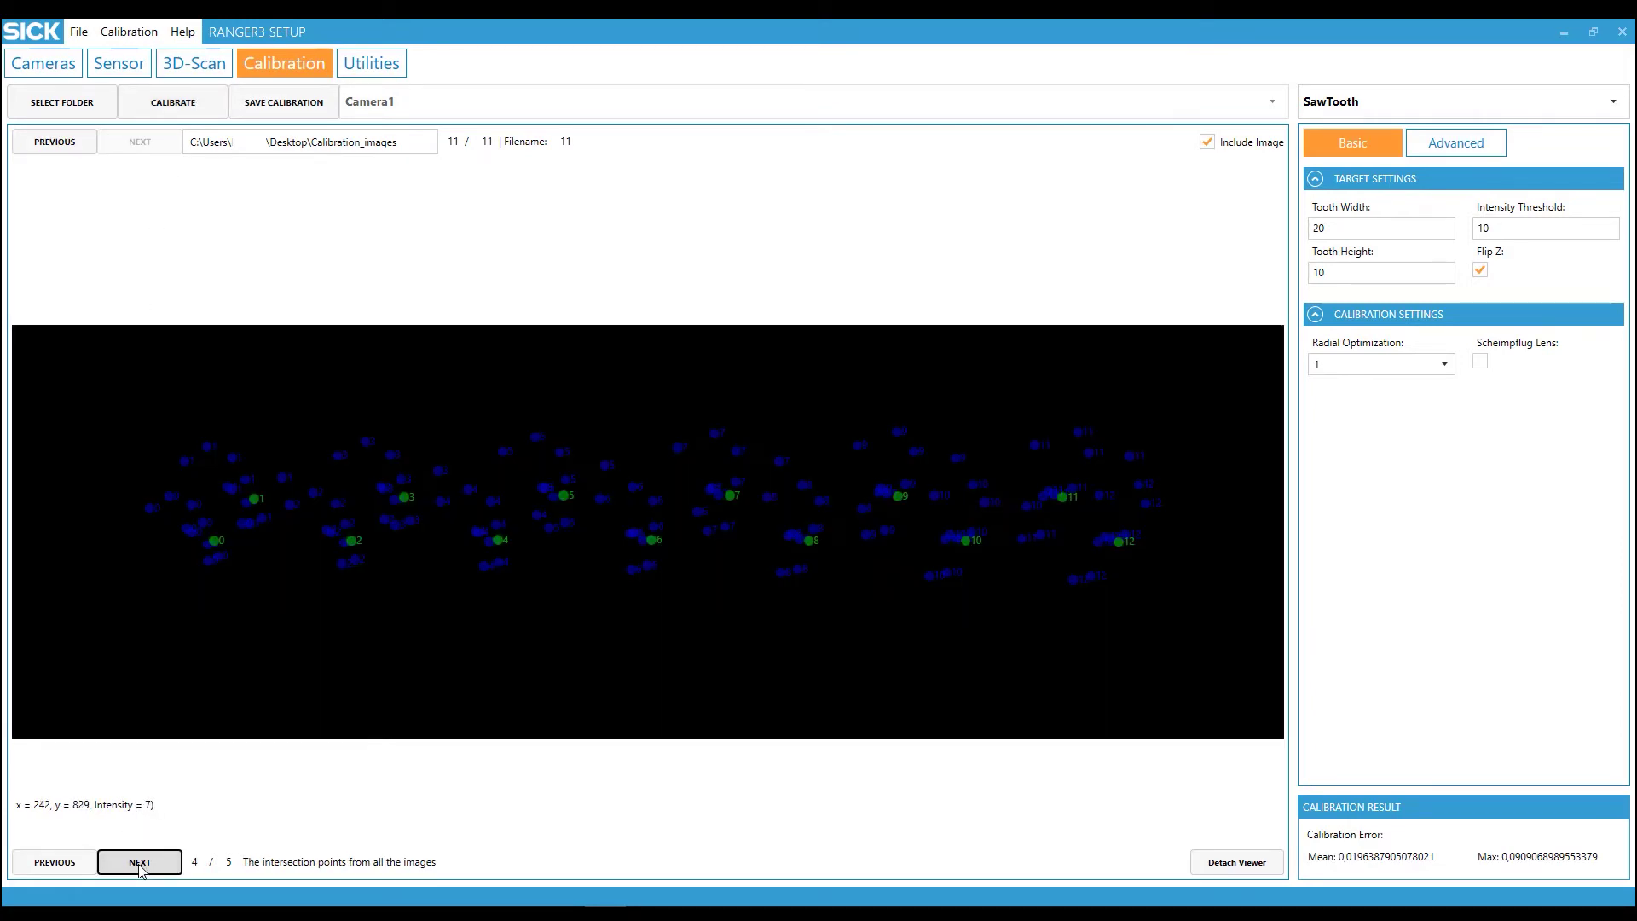
{"action": "left_click", "coordinate": [140, 866]}
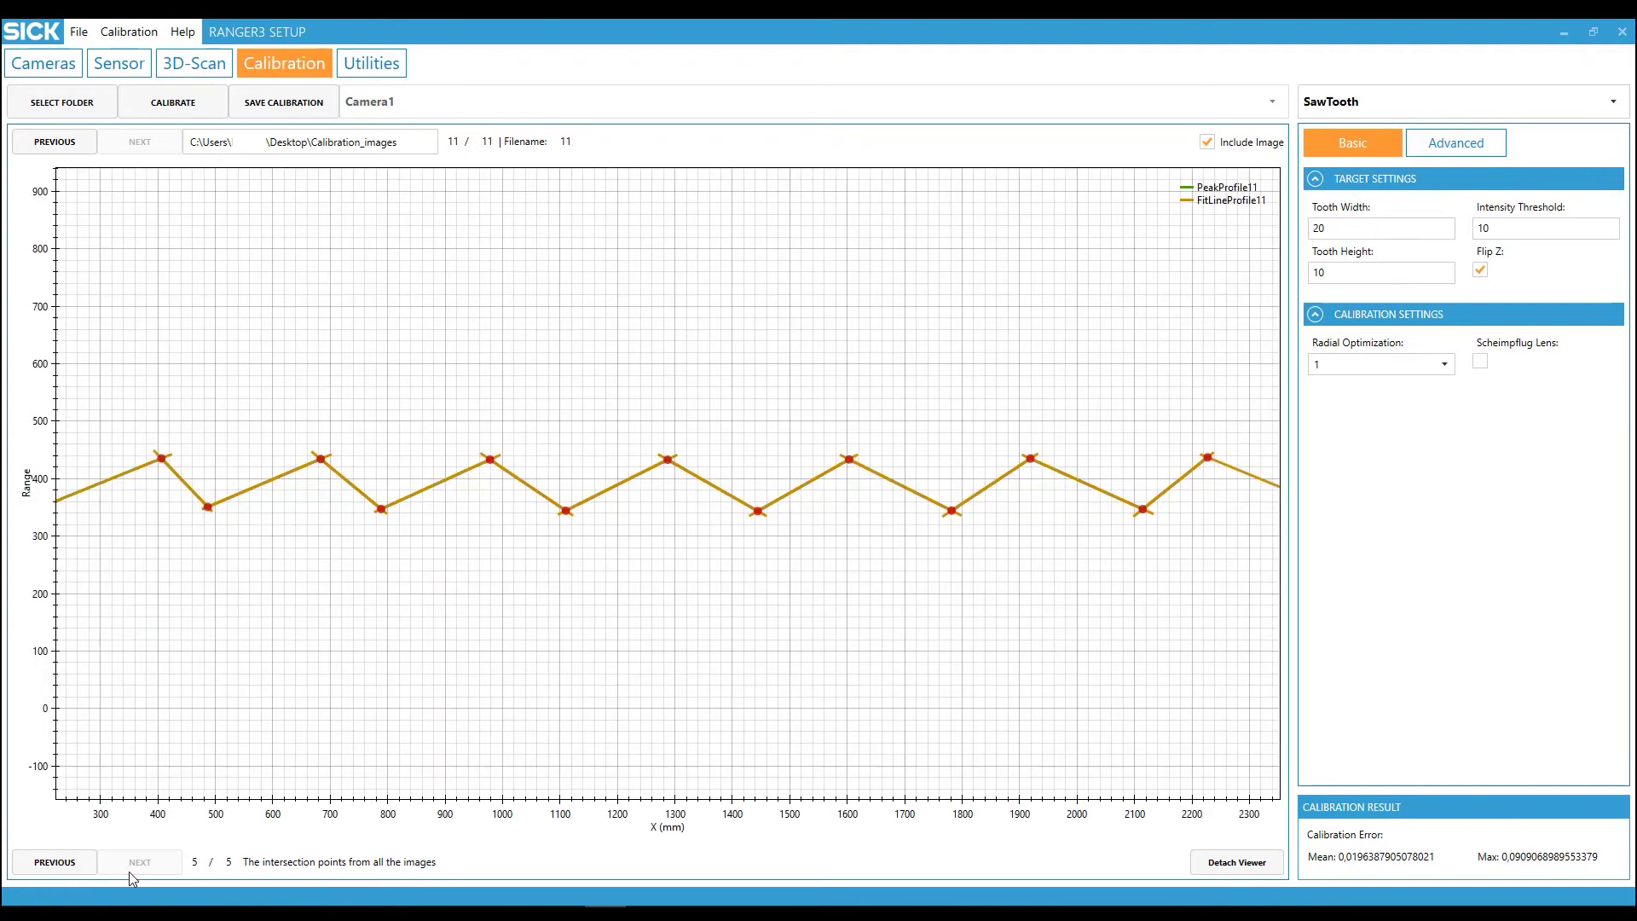
{"action": "left_click", "coordinate": [56, 863]}
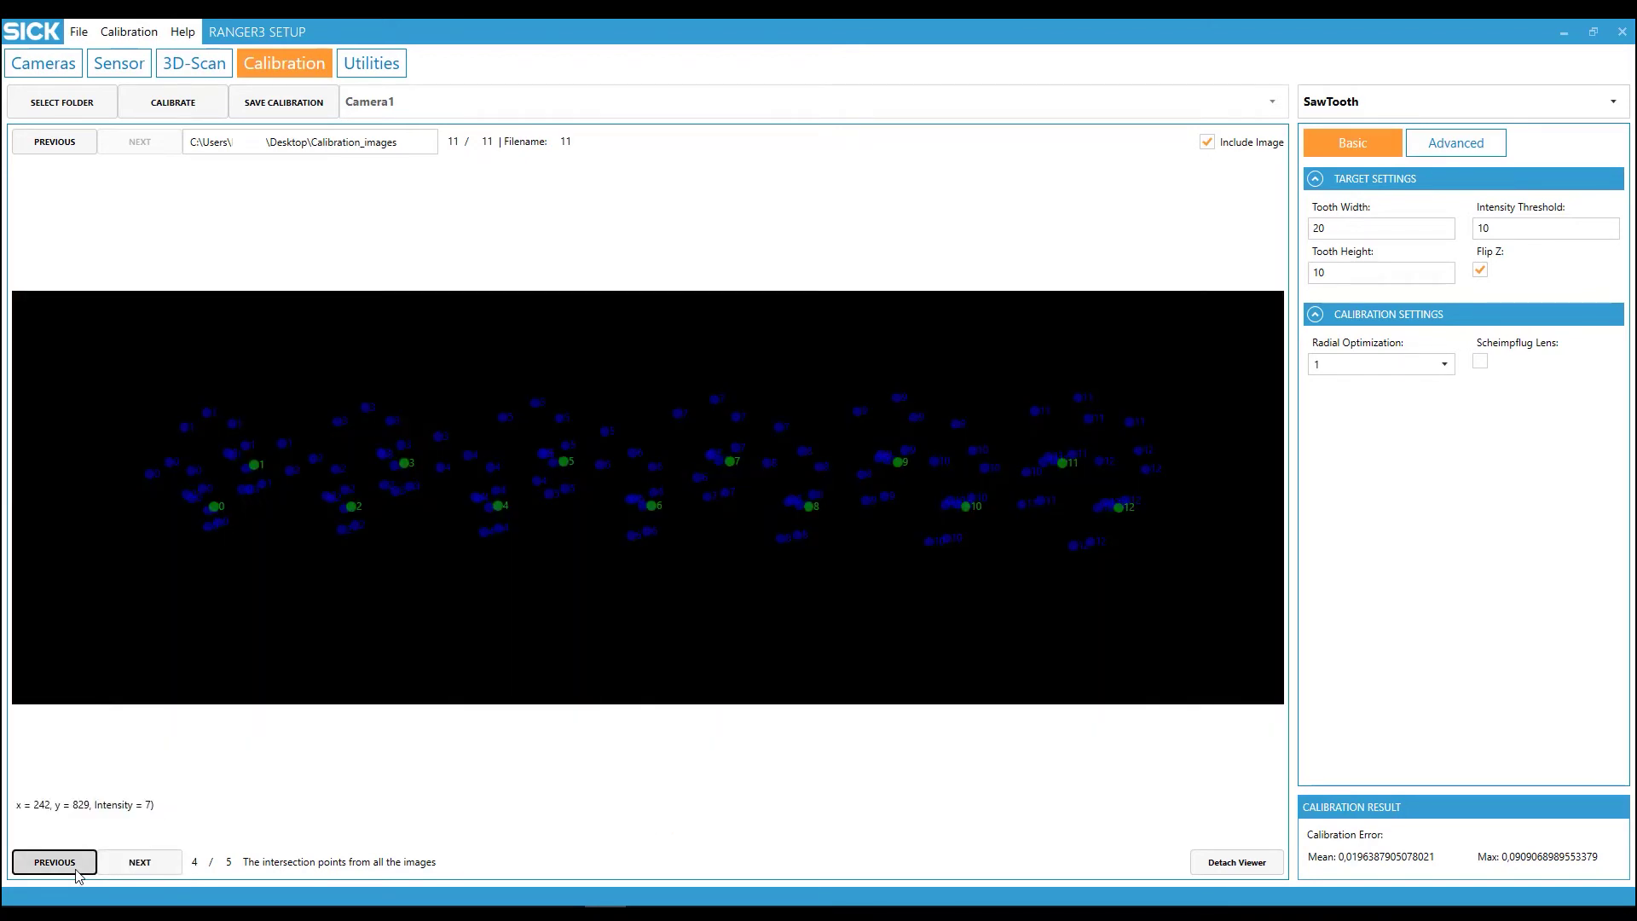
{"action": "left_click", "coordinate": [54, 863]}
{"action": "left_click", "coordinate": [55, 863]}
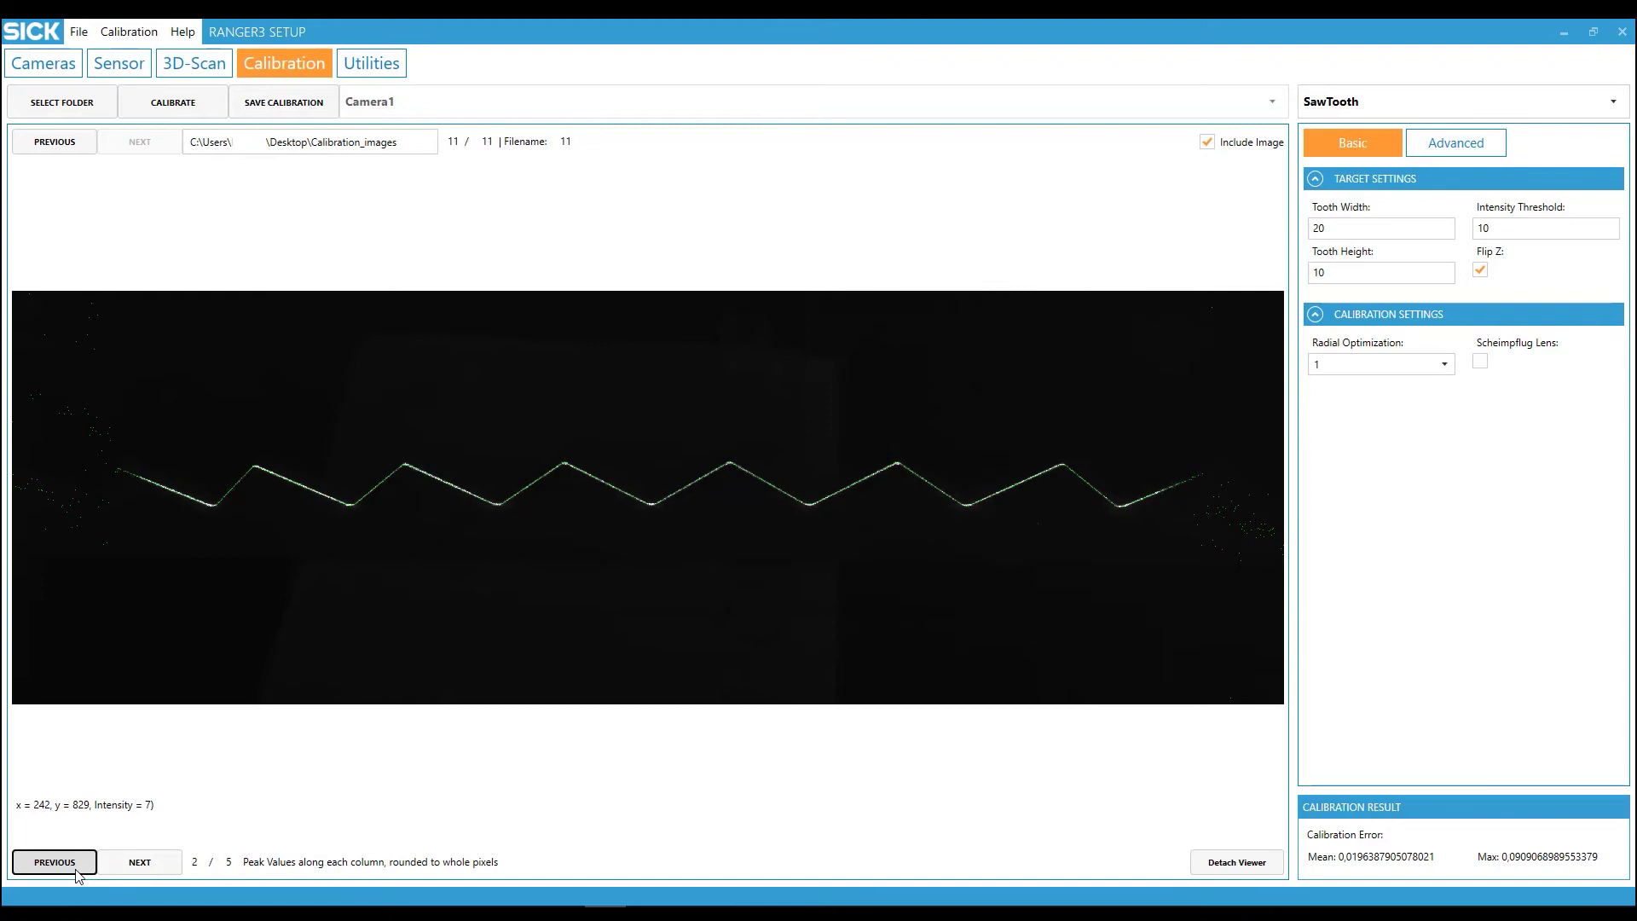
{"action": "left_click", "coordinate": [54, 862]}
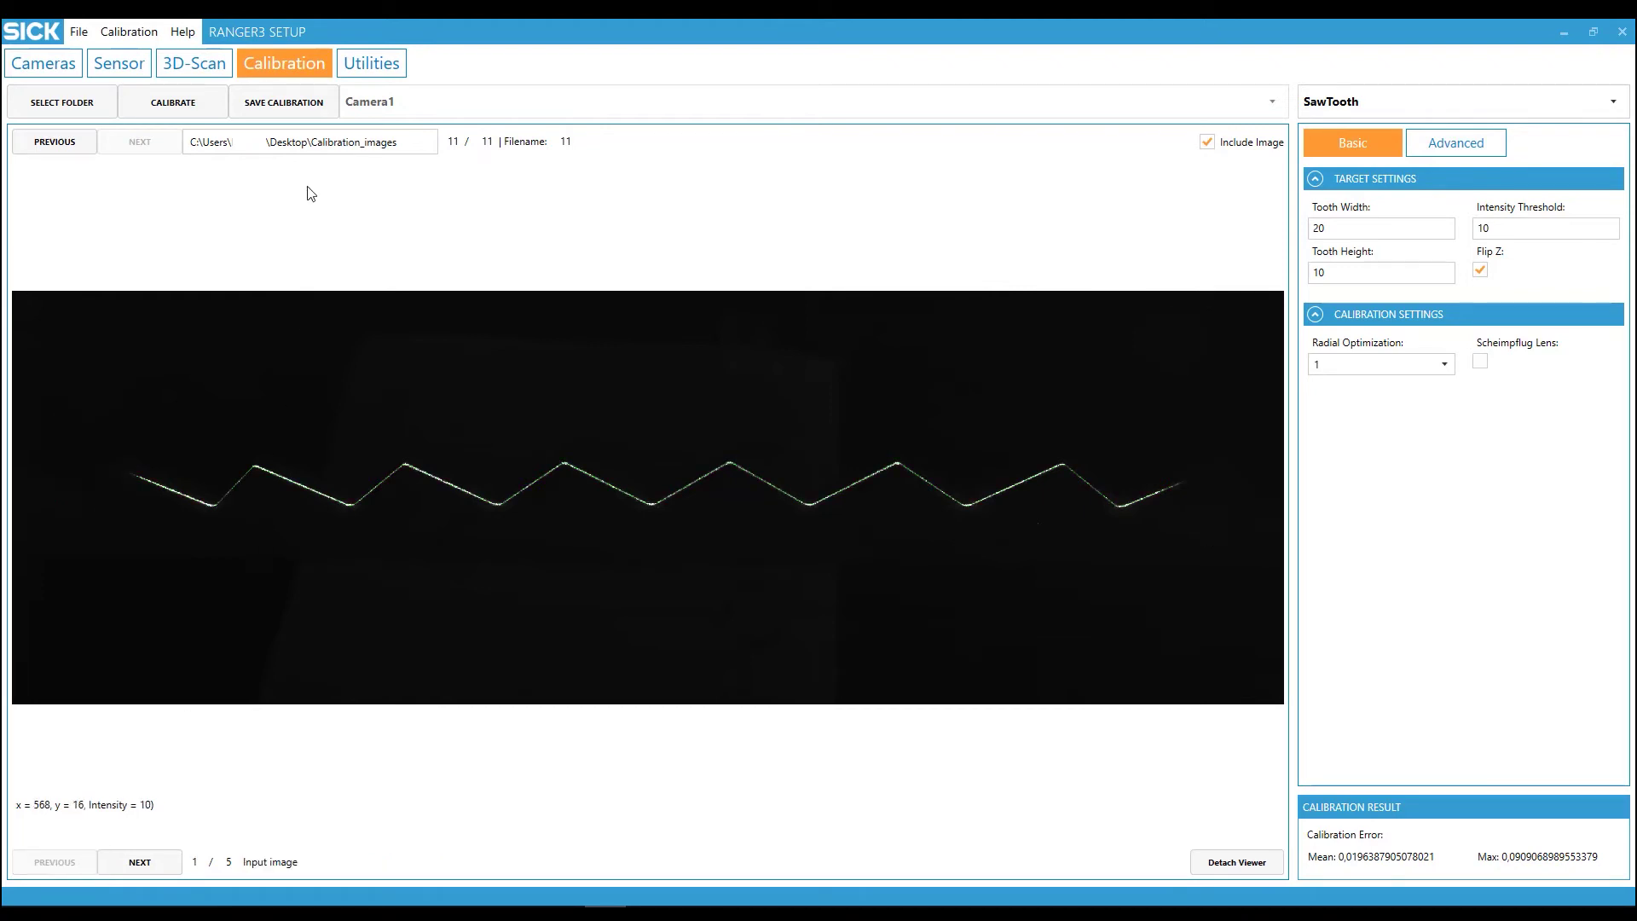
{"action": "left_click", "coordinate": [309, 115]}
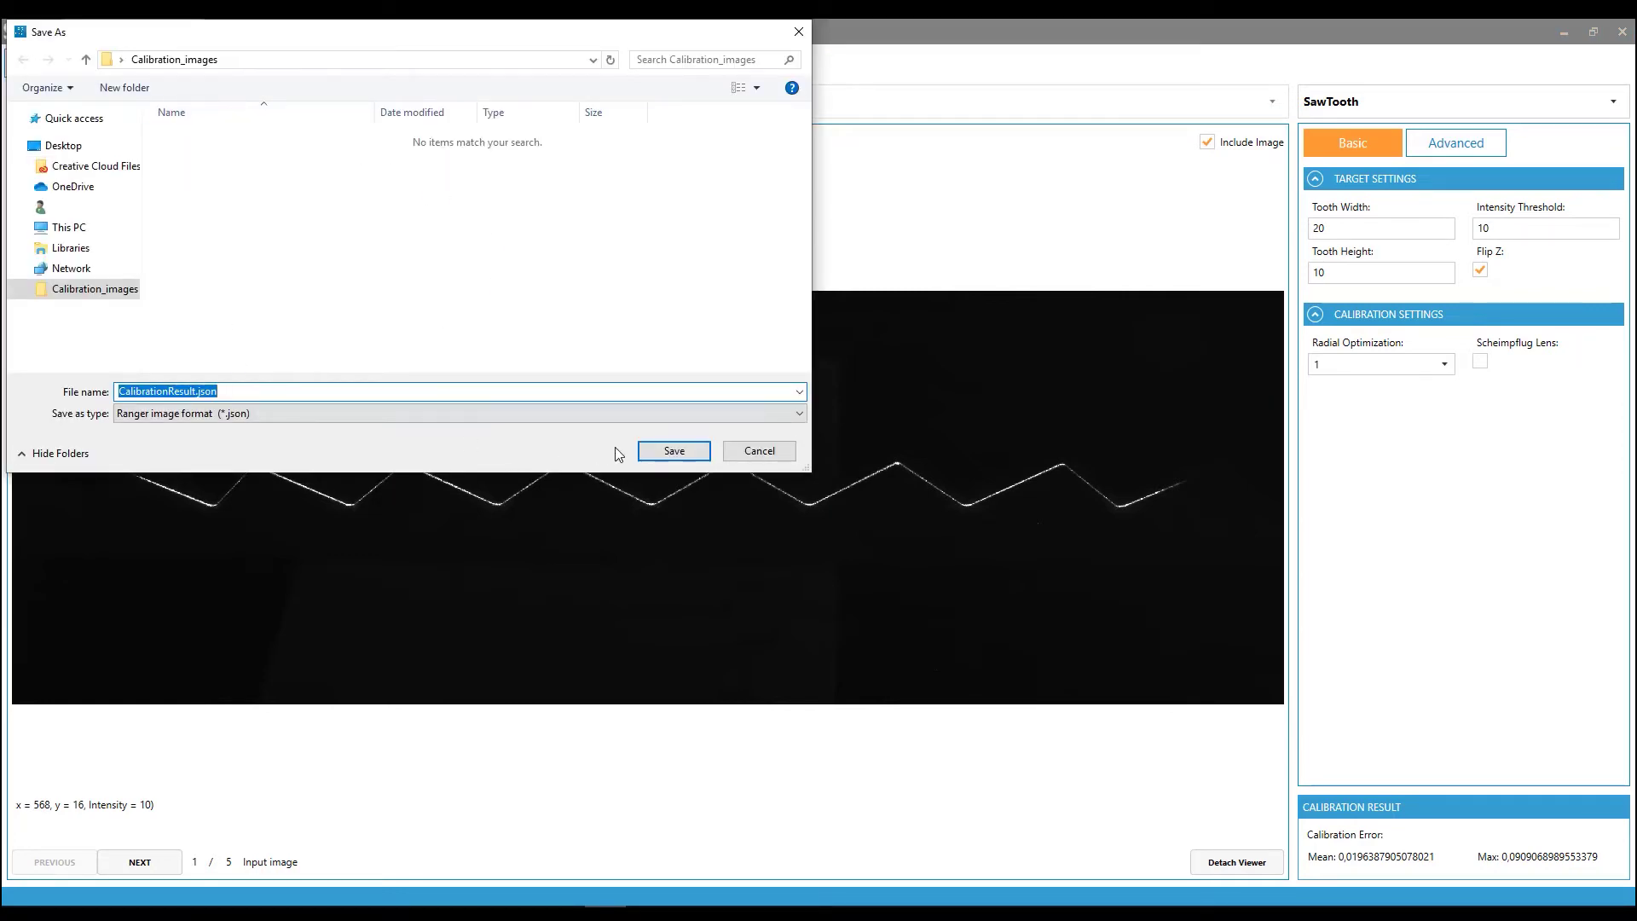
{"action": "left_click", "coordinate": [673, 450]}
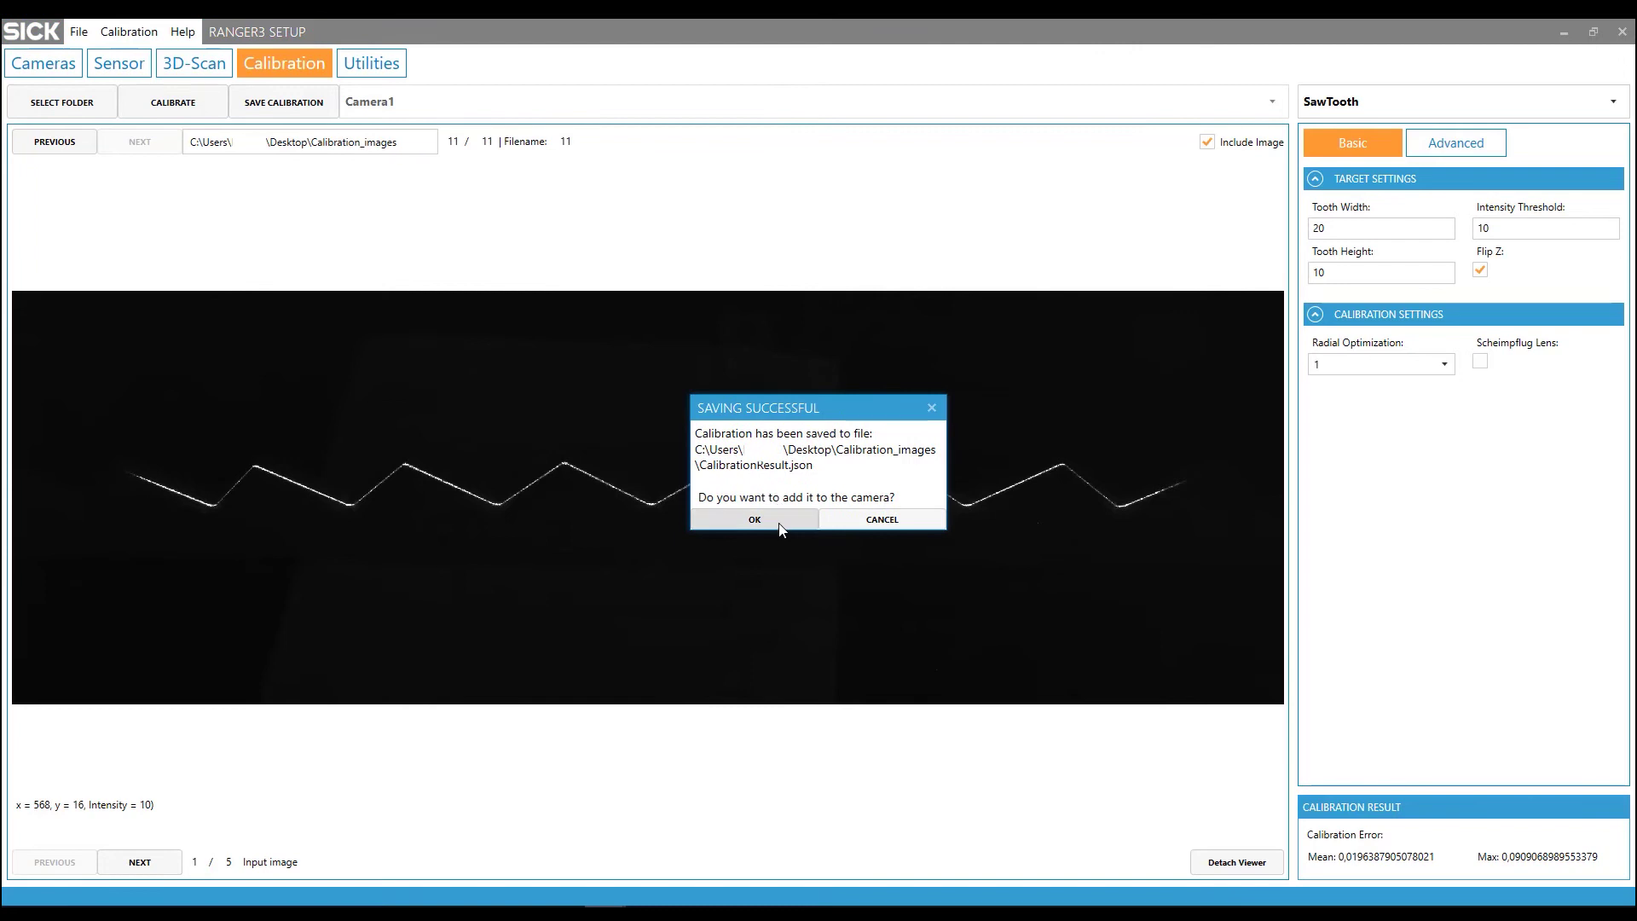
Step: Add the saved CalibrationResult.json calibration to Camera1
{"action": "left_click", "coordinate": [778, 527]}
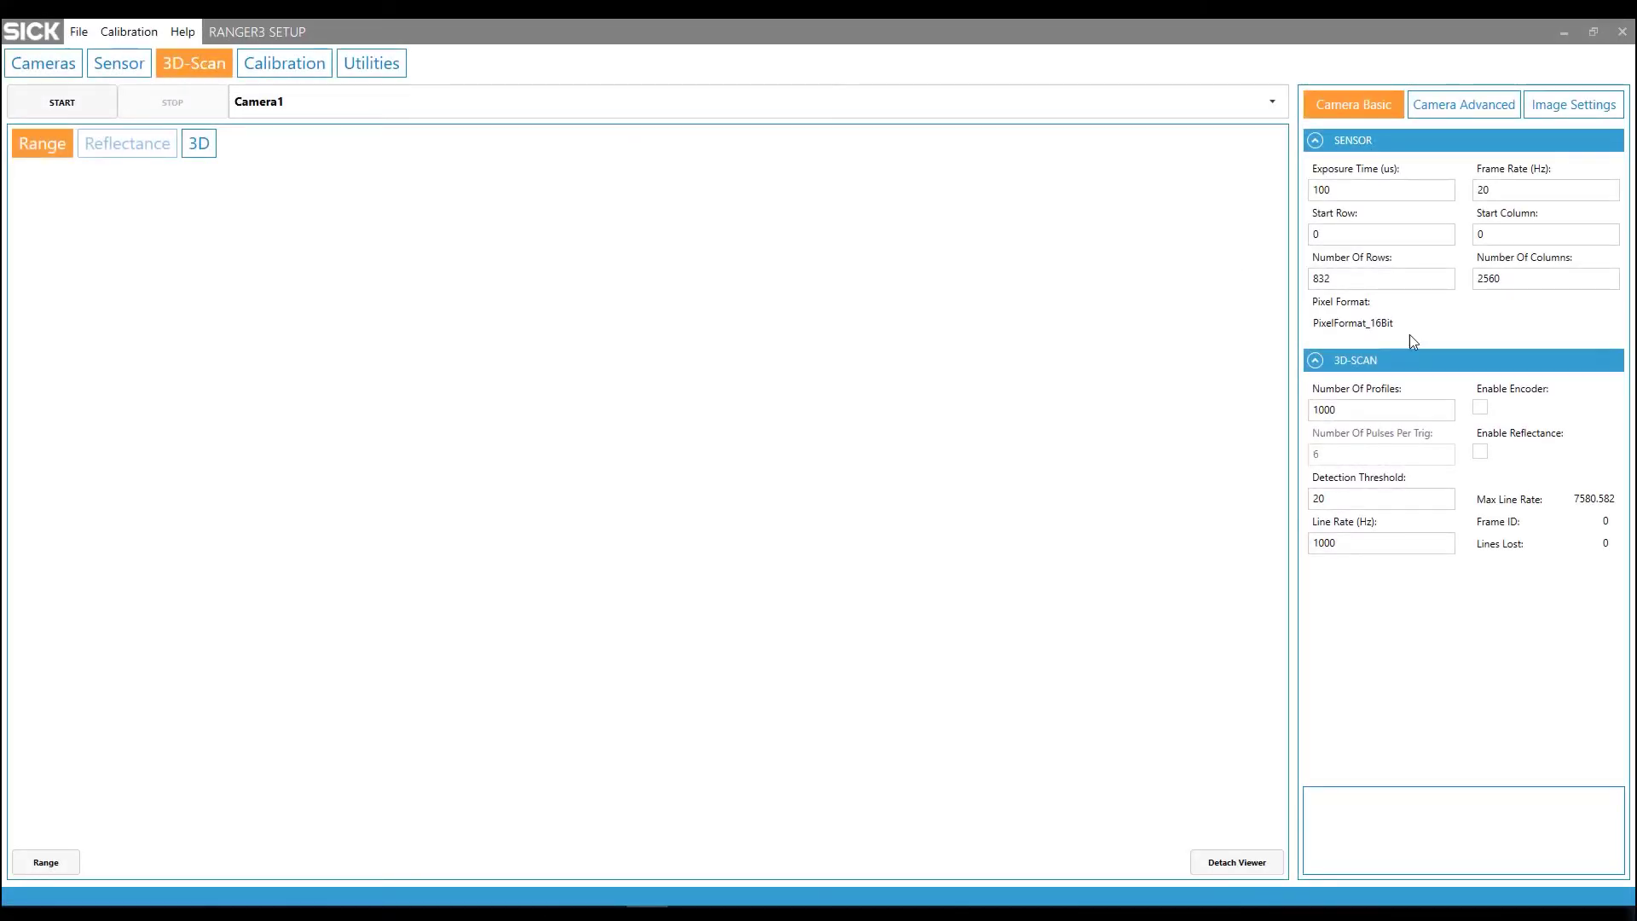
Step: Enable encoder and reflectance, then capture one range scan of the dotted target
{"action": "left_click", "coordinate": [1480, 408]}
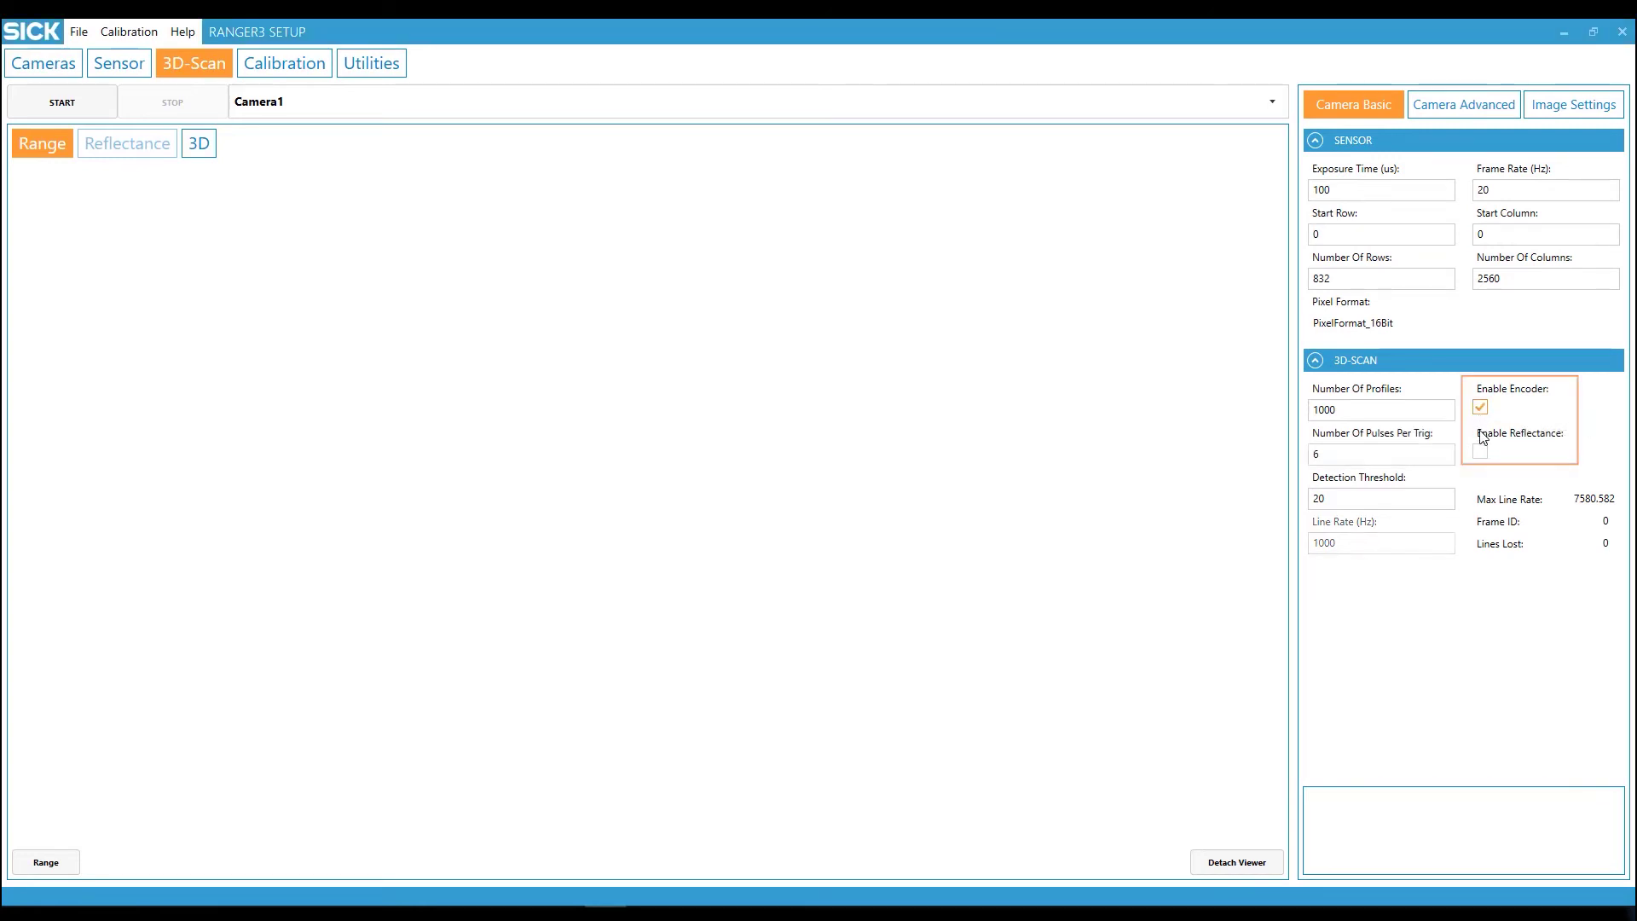
{"action": "left_click", "coordinate": [1480, 451]}
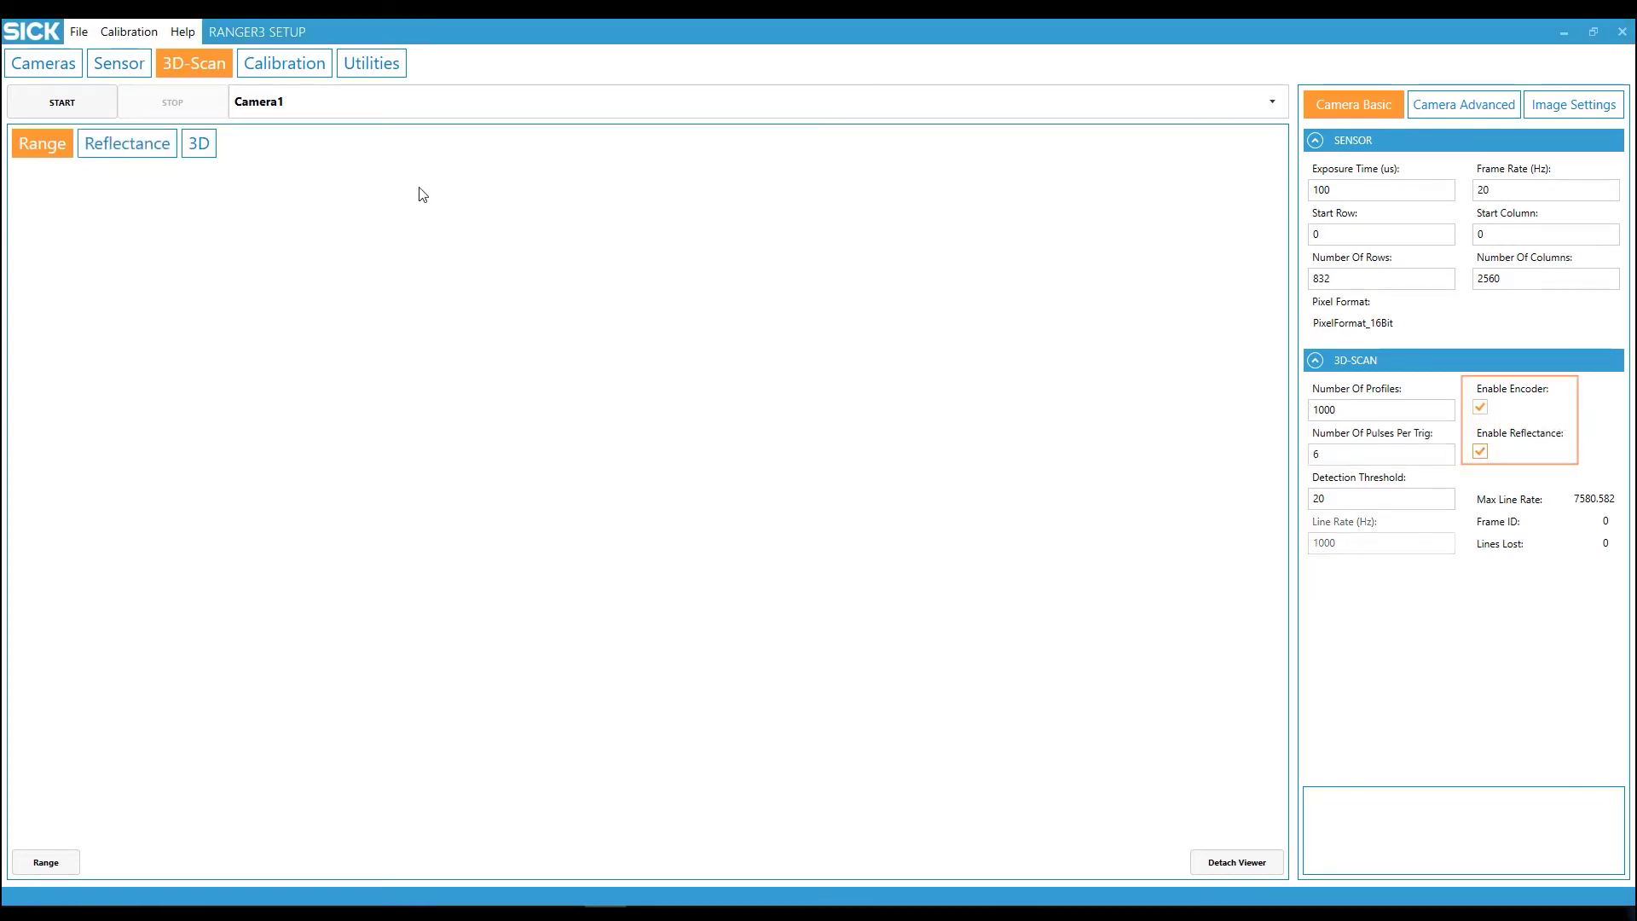
{"action": "left_click", "coordinate": [62, 103]}
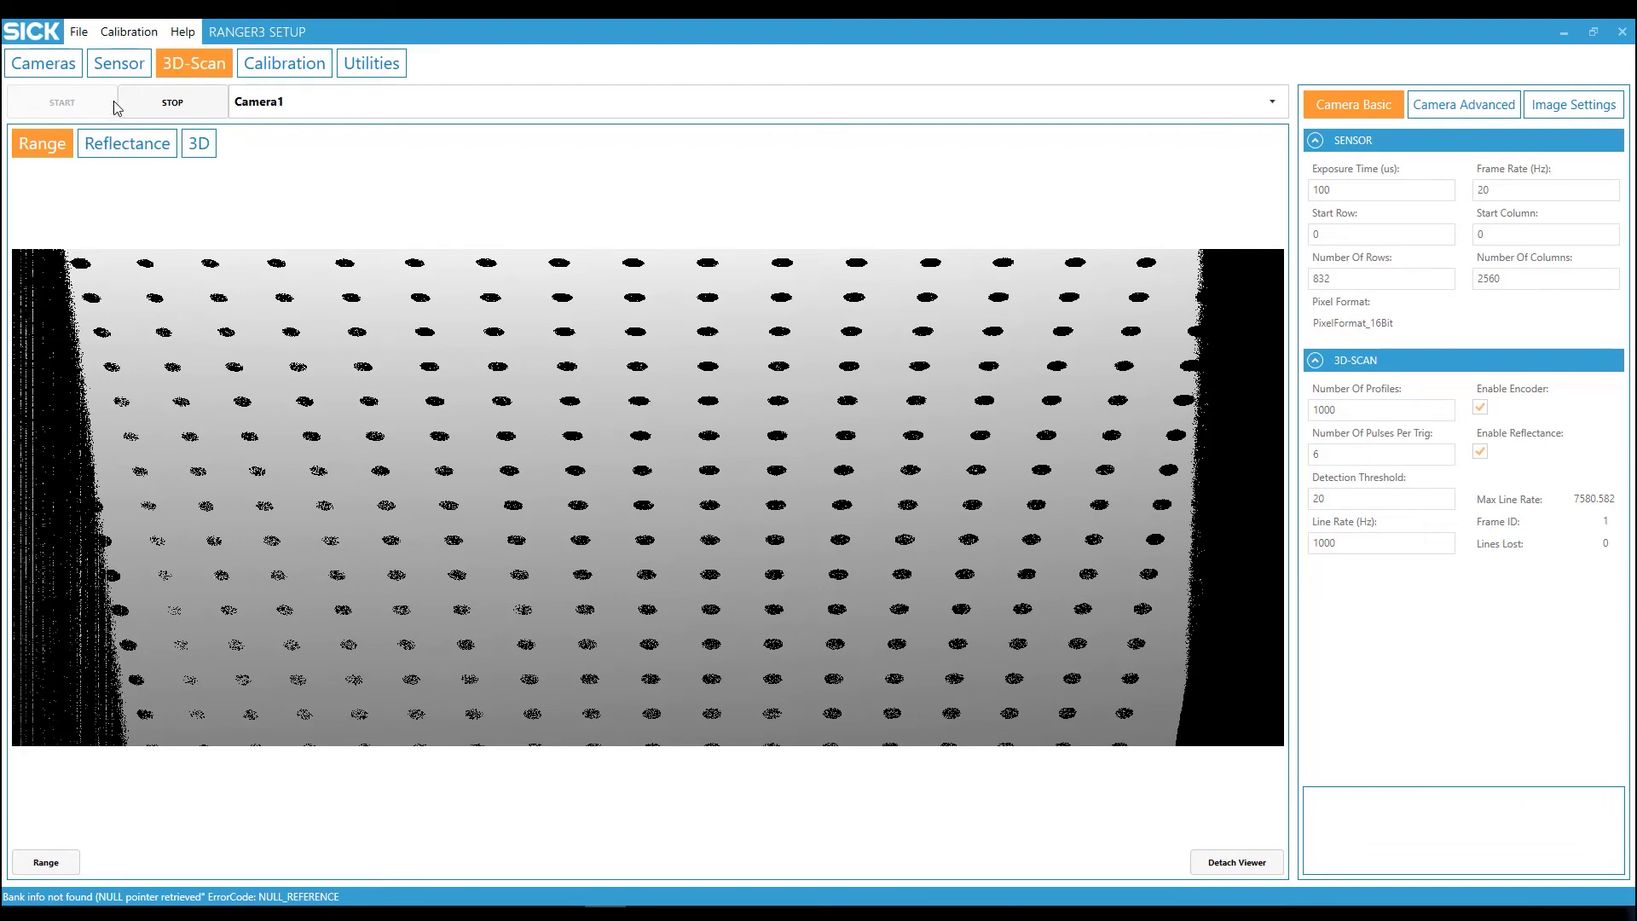
{"action": "left_click", "coordinate": [140, 107]}
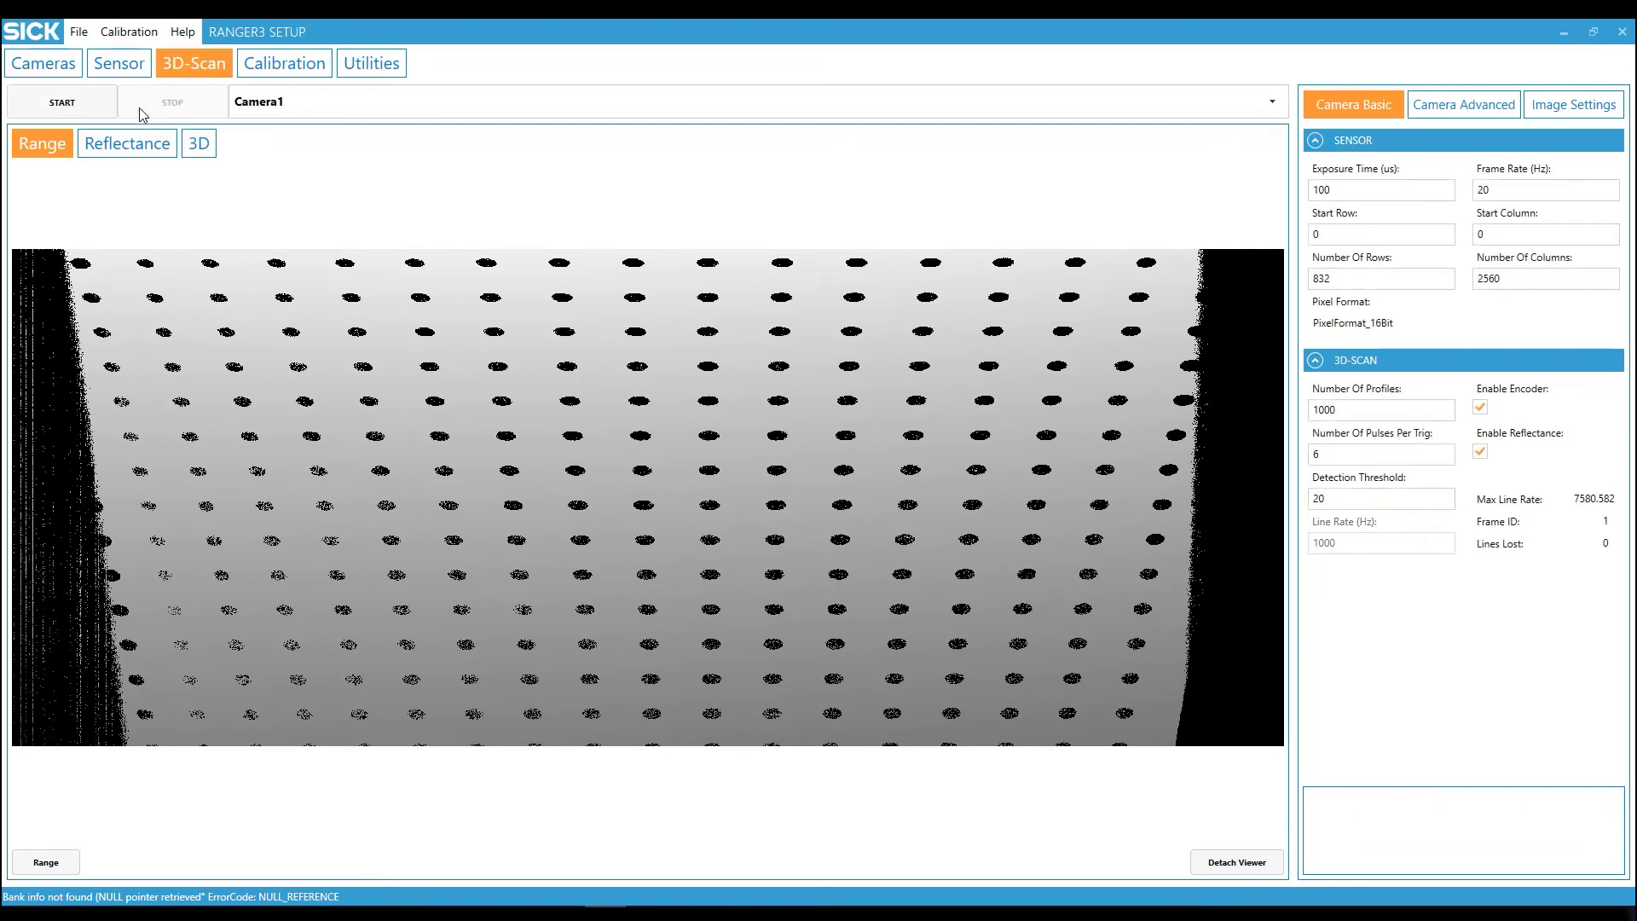
Step: Save the dot-wedge reflectance scan as 1.dat in the Calibration_images\DotWedge folder
{"action": "left_click", "coordinate": [111, 154]}
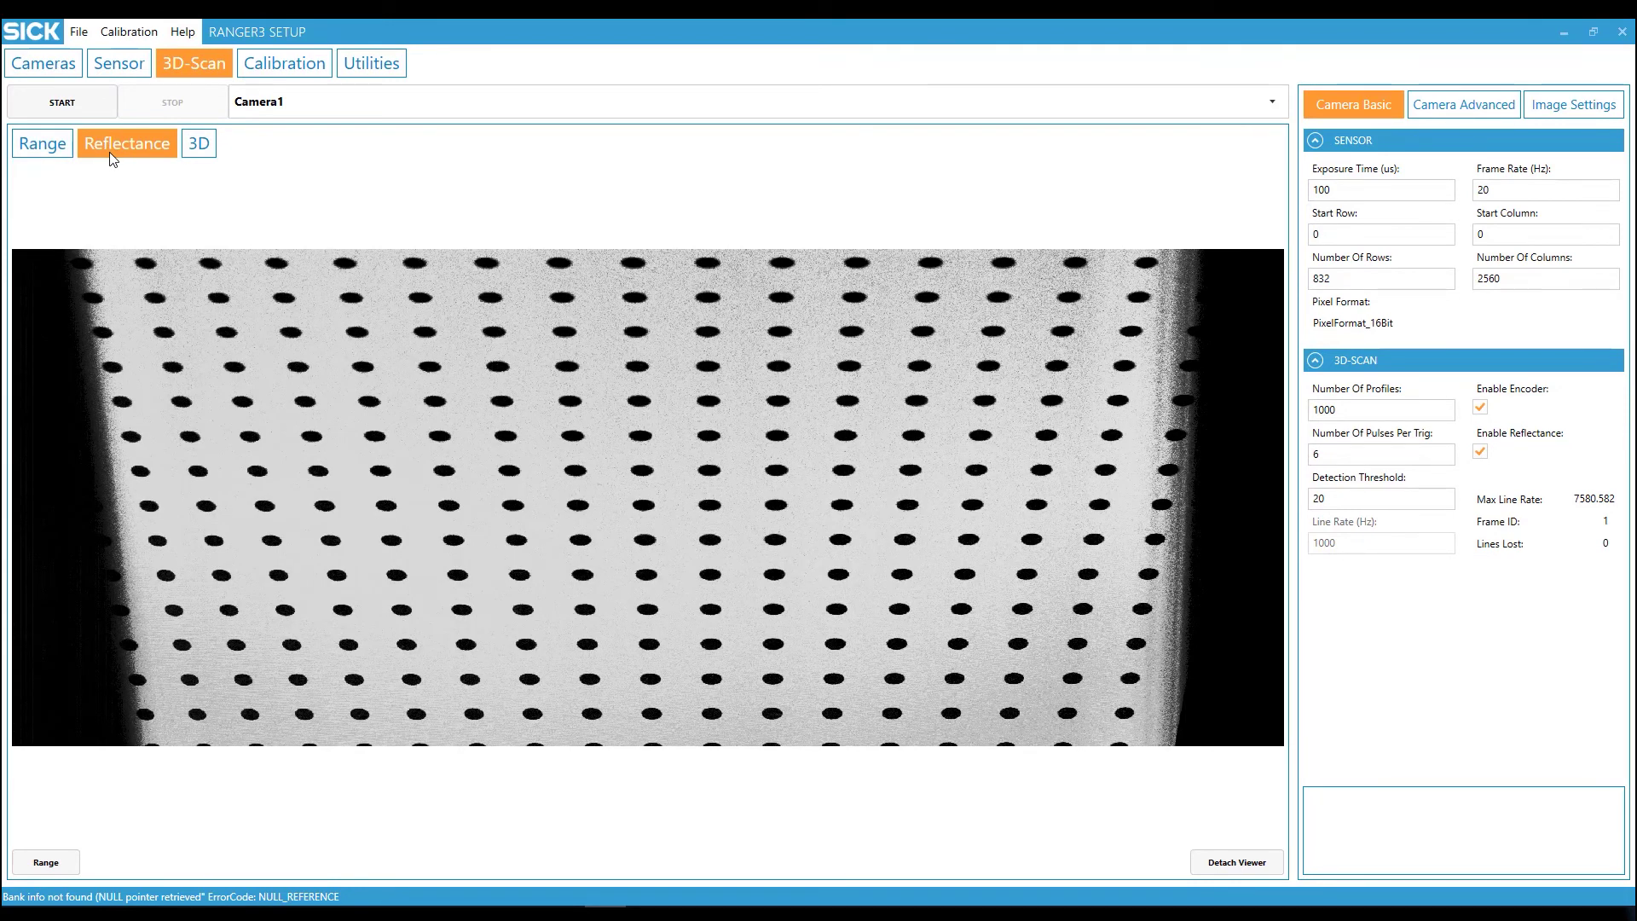
{"action": "left_click", "coordinate": [79, 34]}
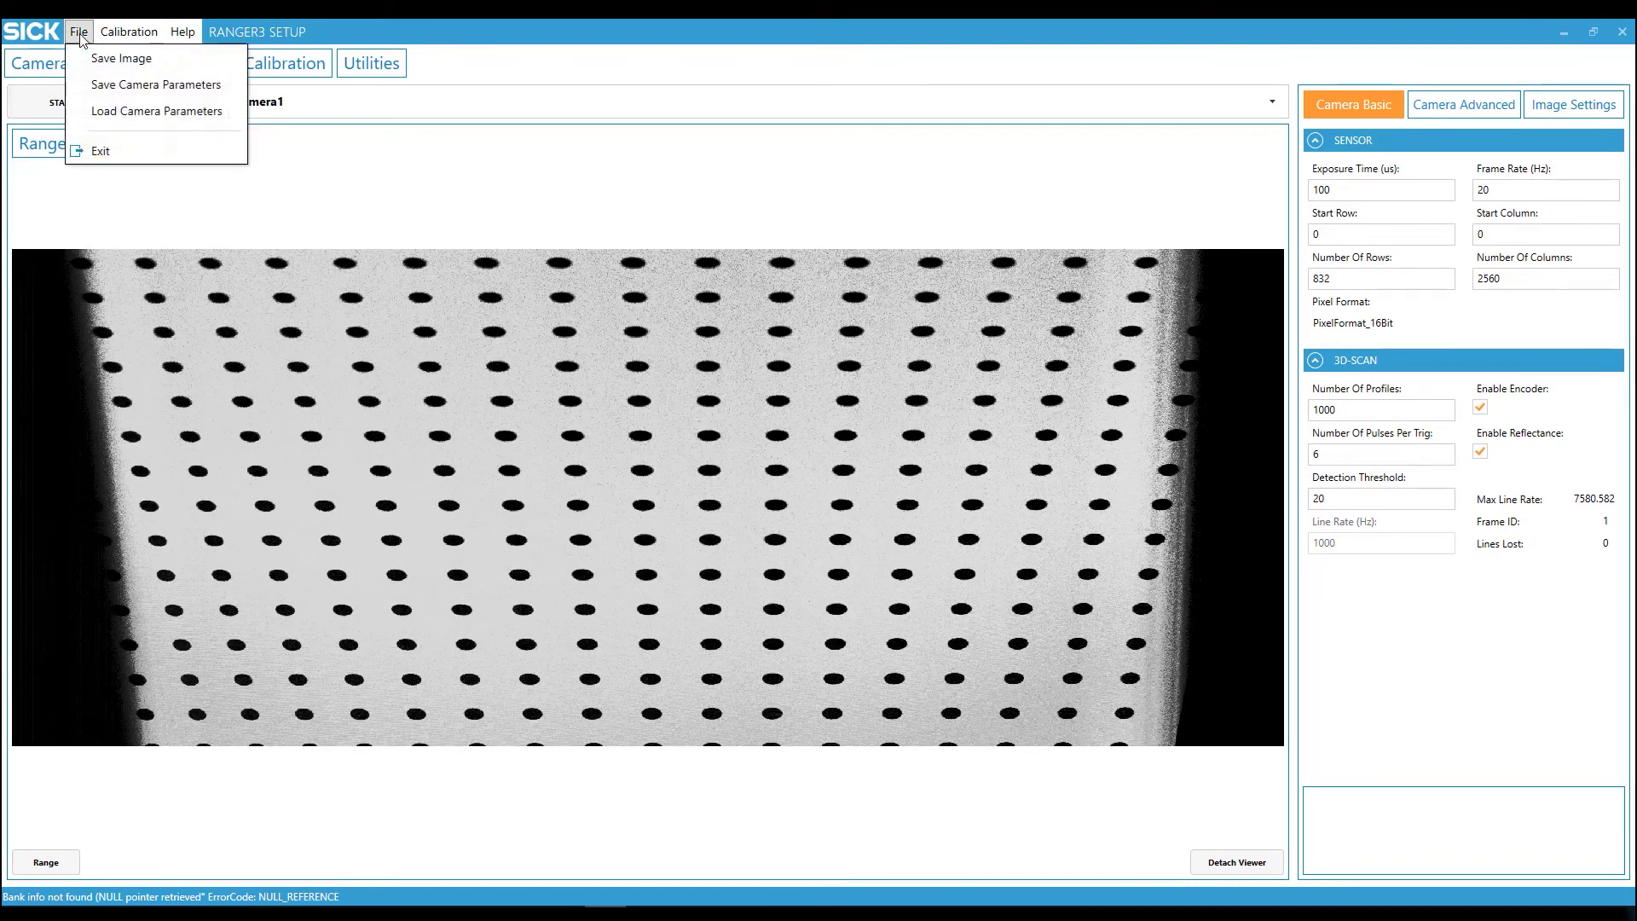
{"action": "left_click", "coordinate": [89, 58]}
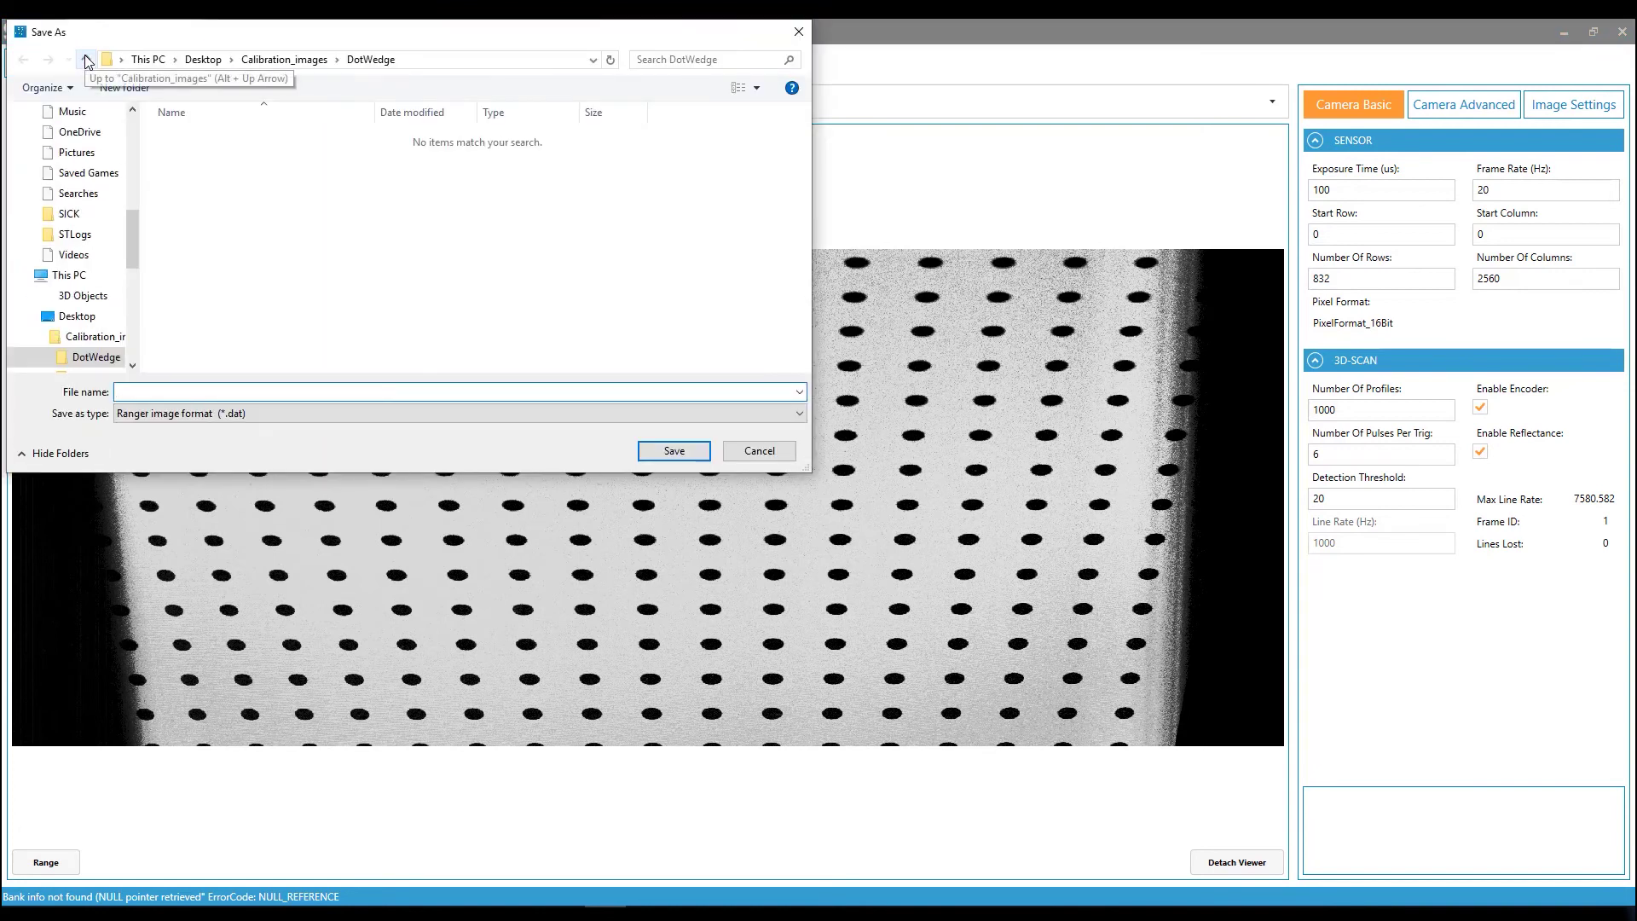
{"action": "type", "text": "1"}
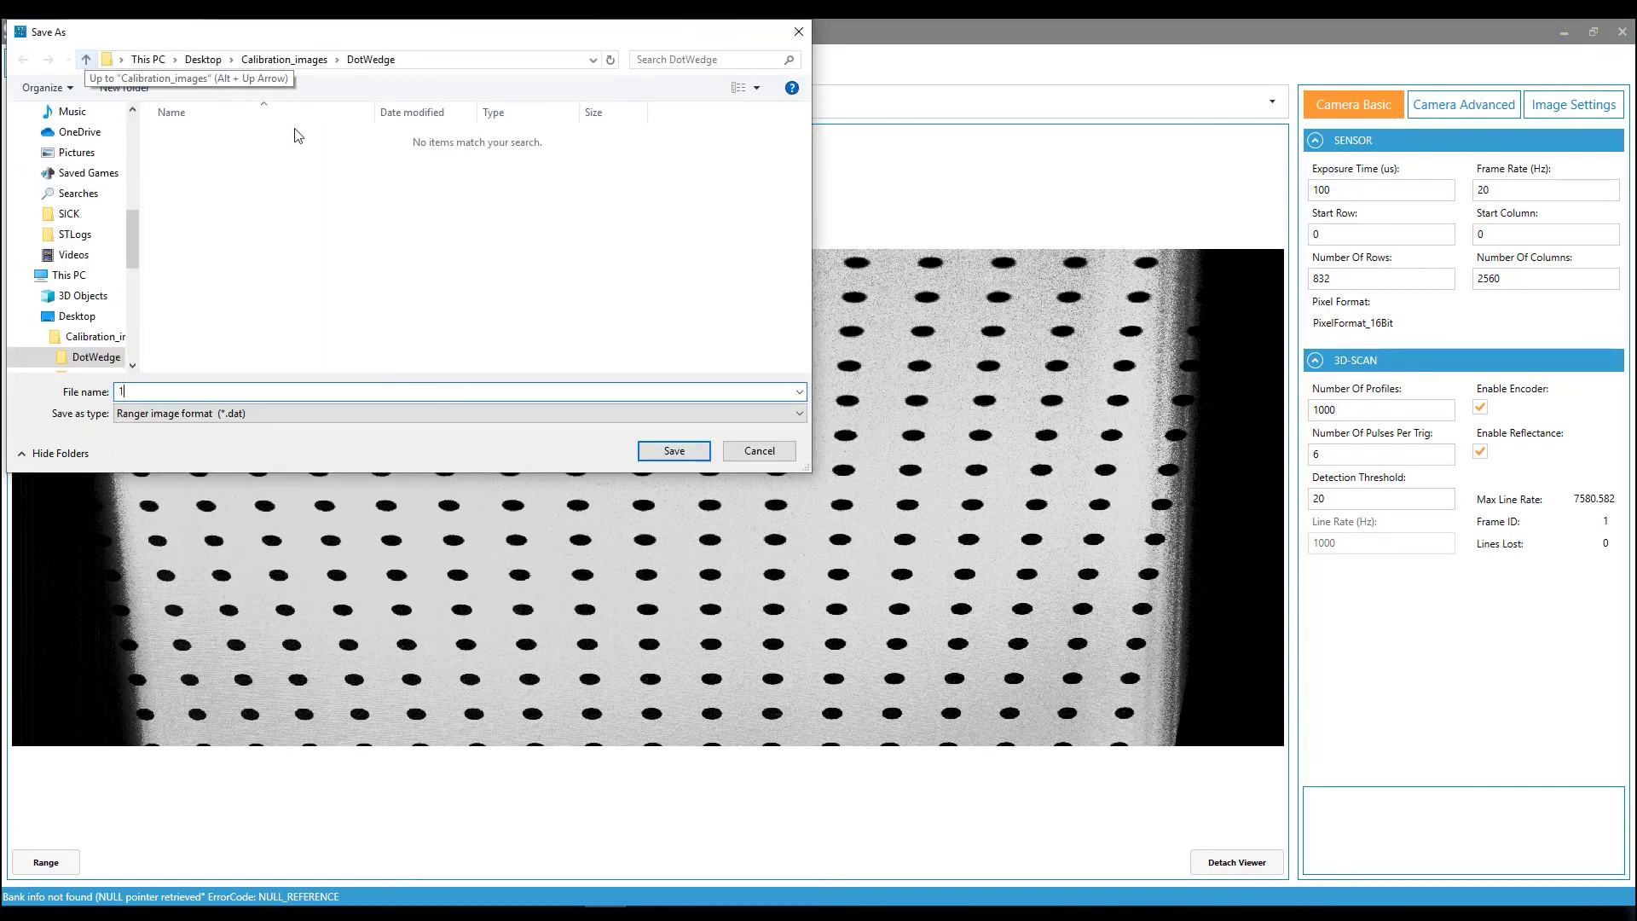
{"action": "left_click", "coordinate": [674, 452]}
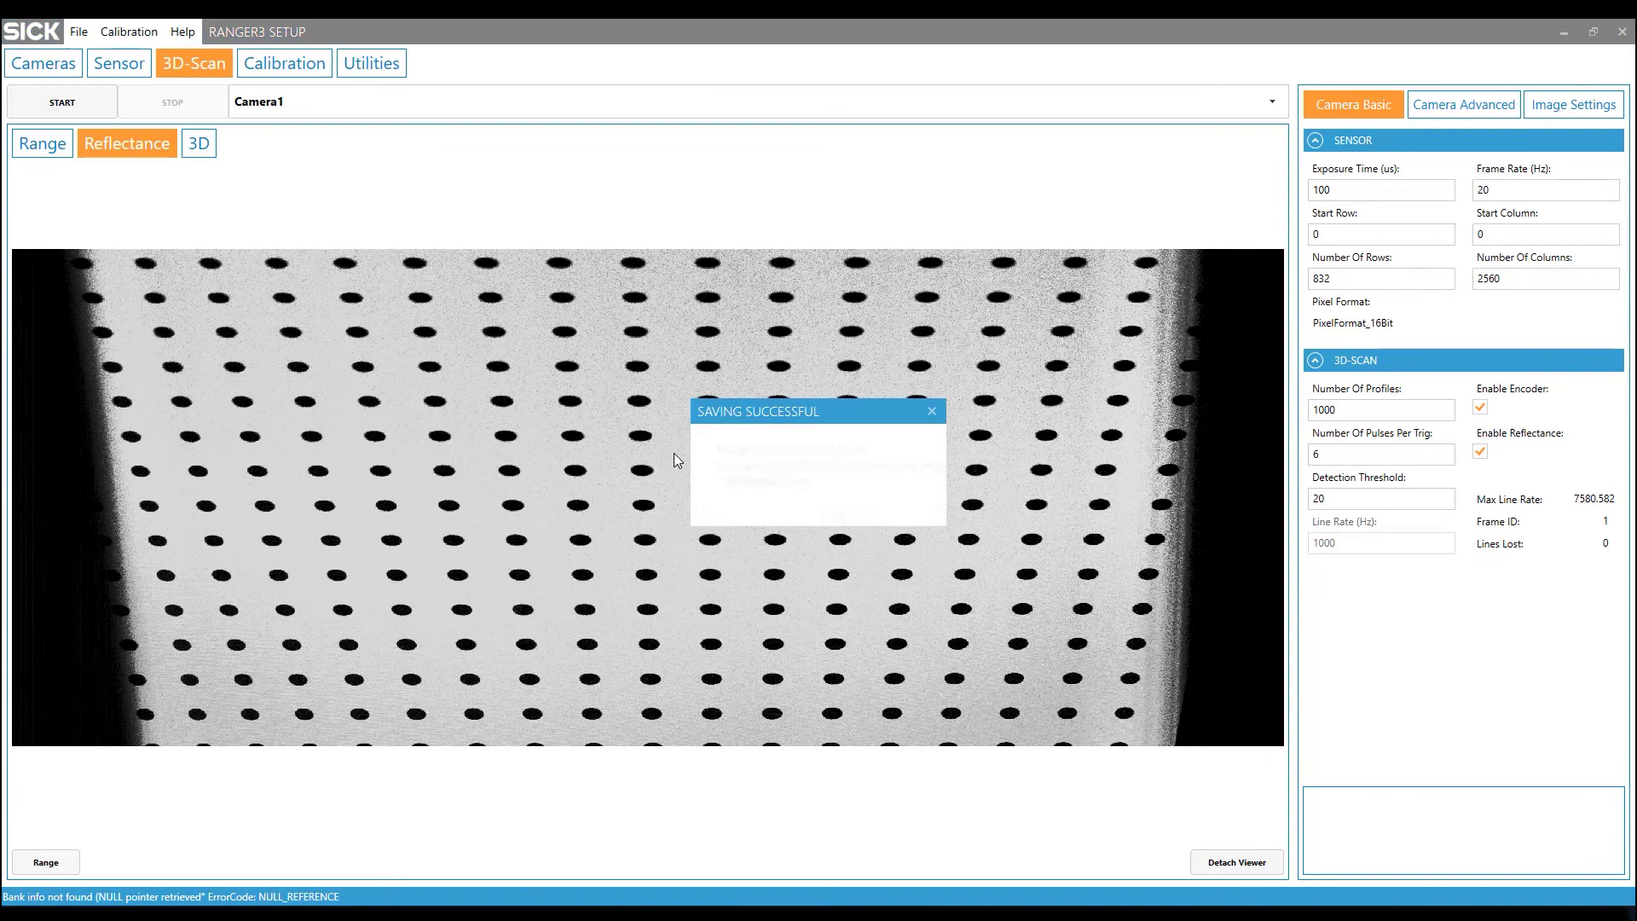
{"action": "left_click", "coordinate": [755, 510]}
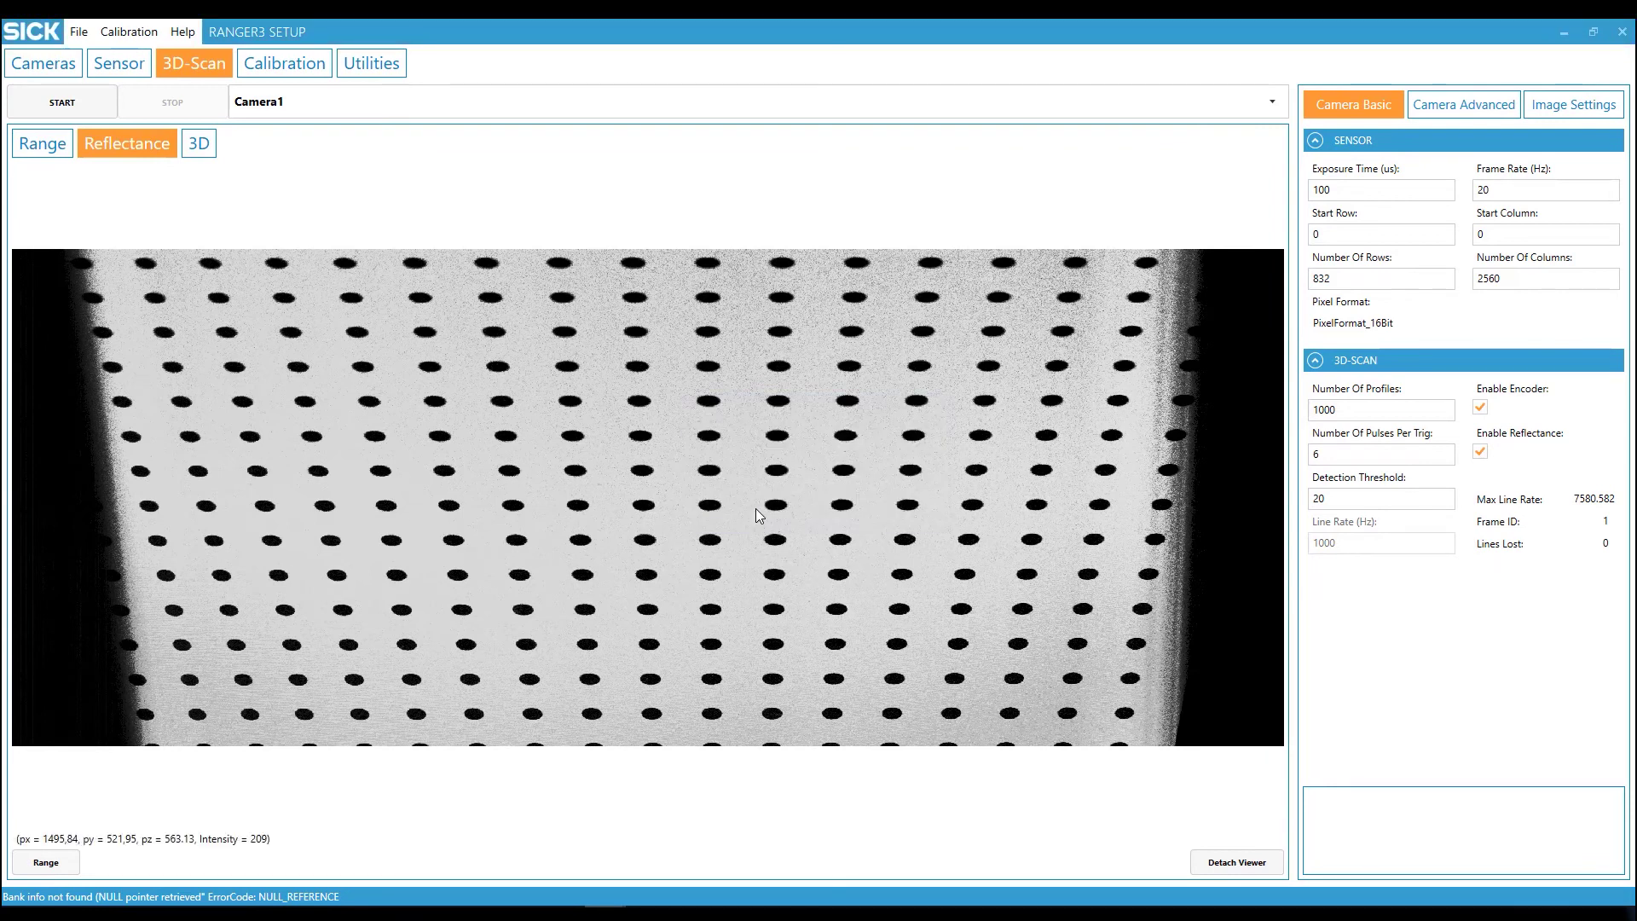
Step: Set the DotWedge target's Dot Distance X to 7.5 and Dot Distance Z to 2.38
{"action": "left_click", "coordinate": [293, 67]}
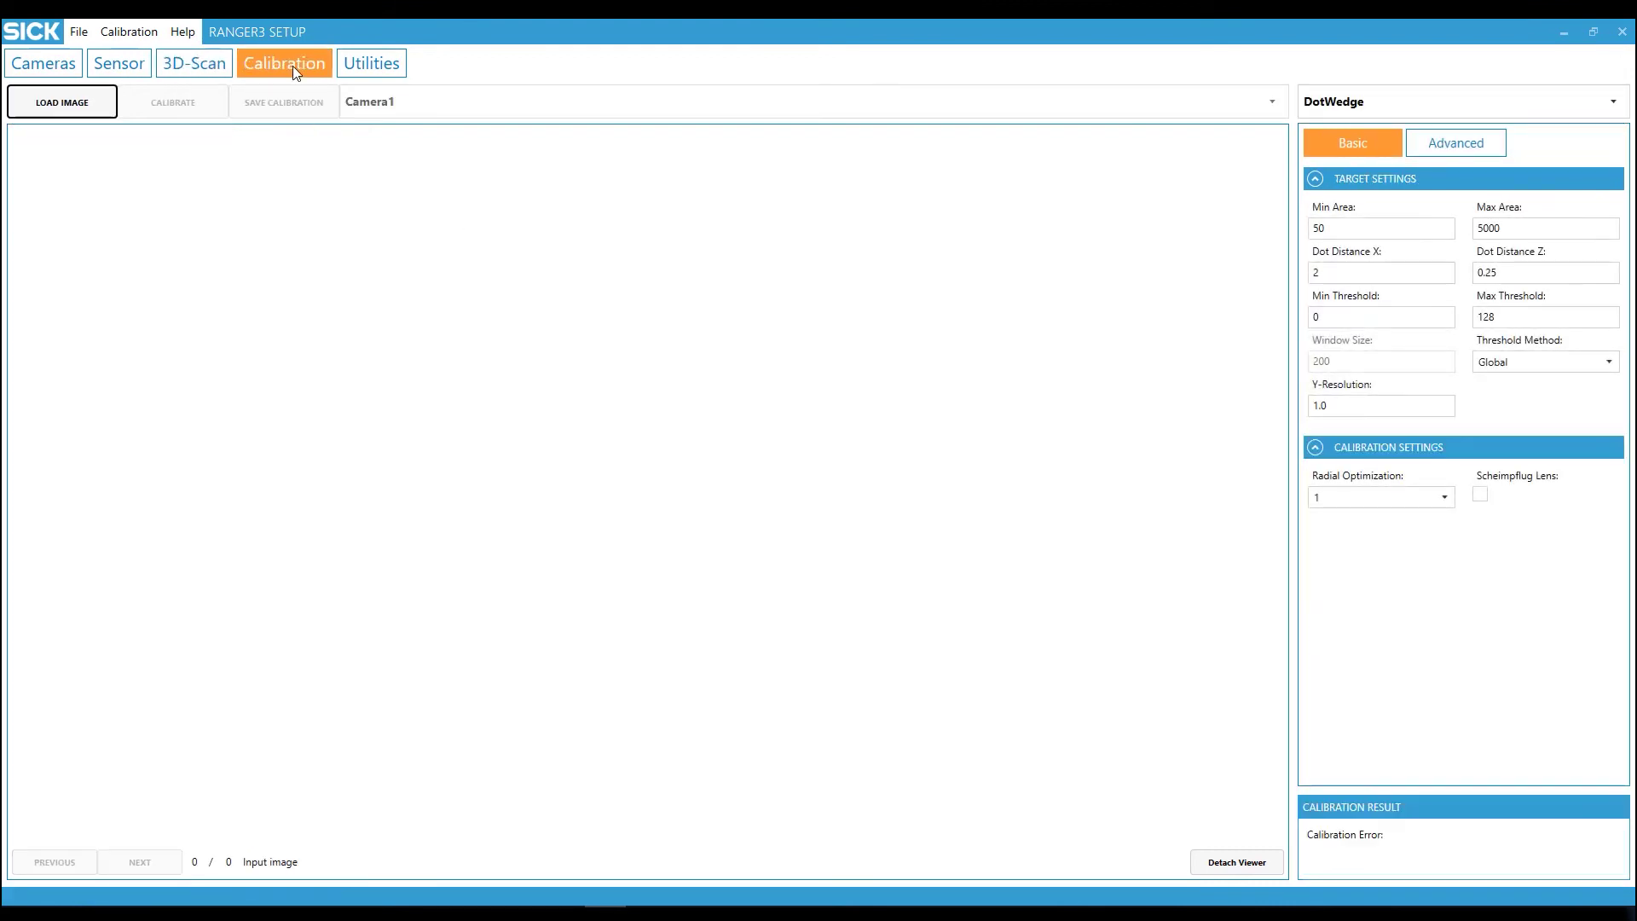
{"action": "left_click", "coordinate": [1339, 275]}
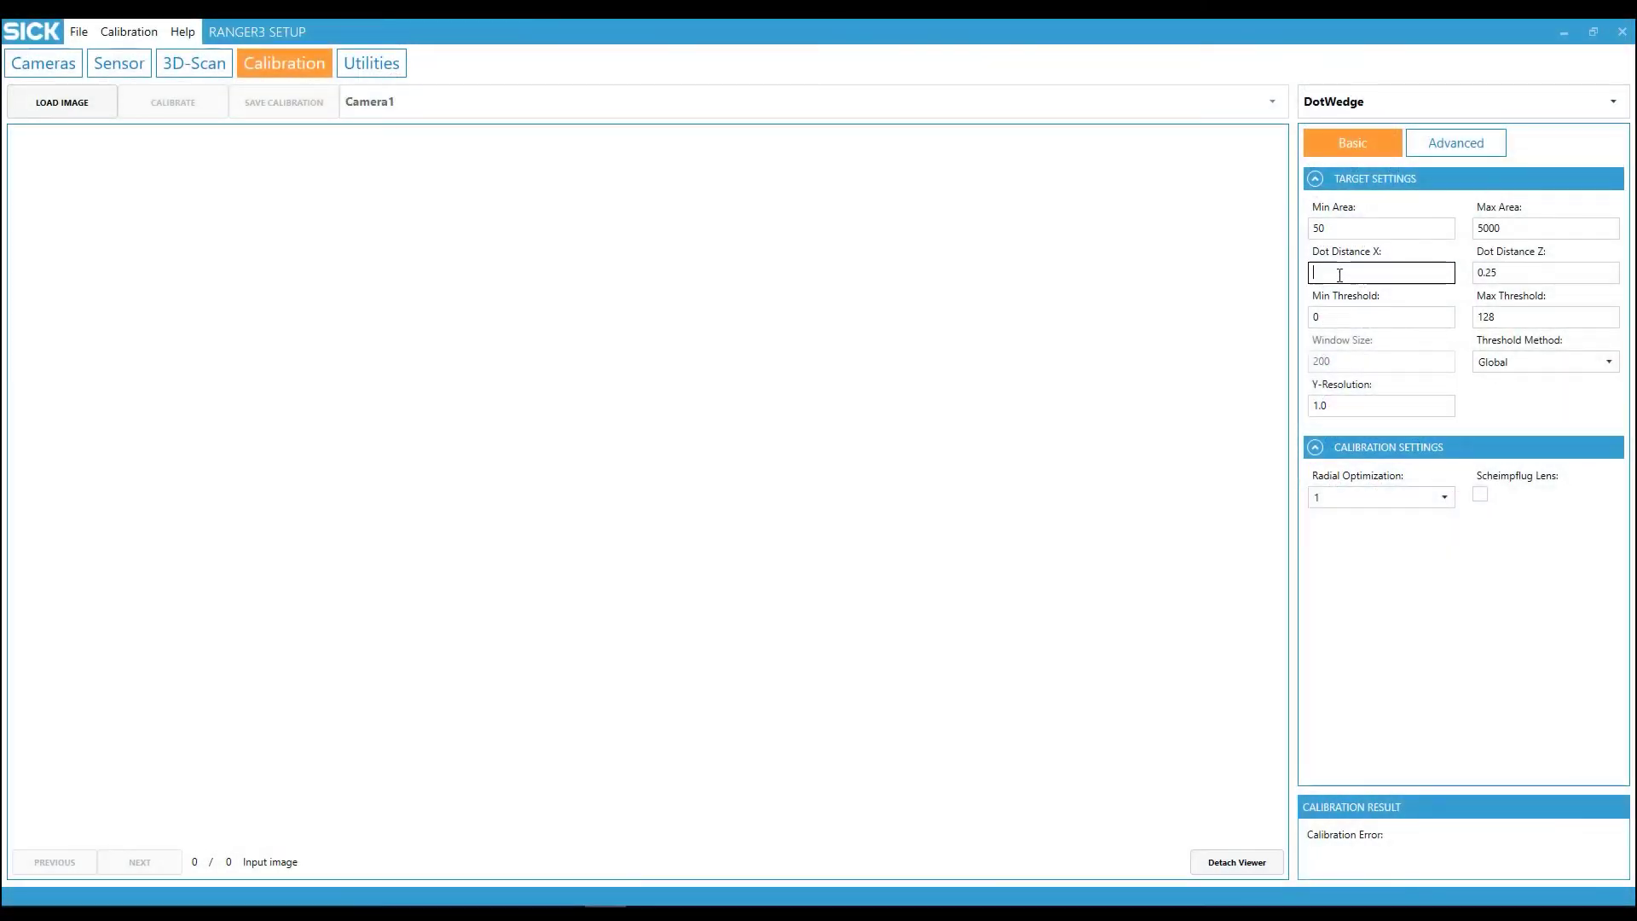
{"action": "type", "text": "5"}
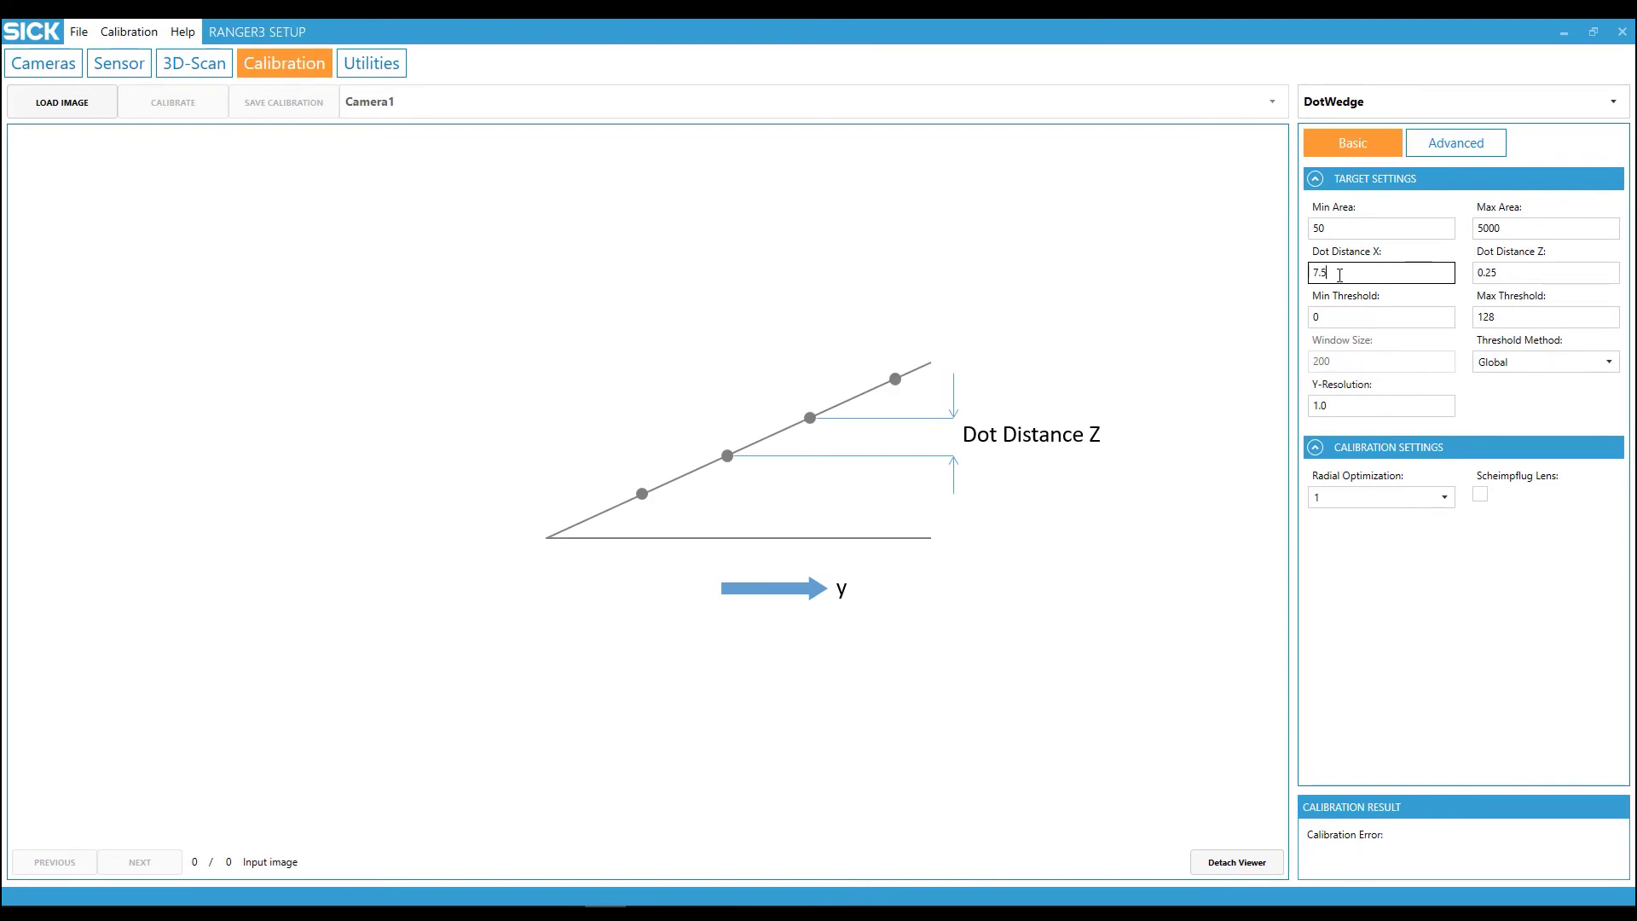
{"action": "left_click", "coordinate": [1511, 273]}
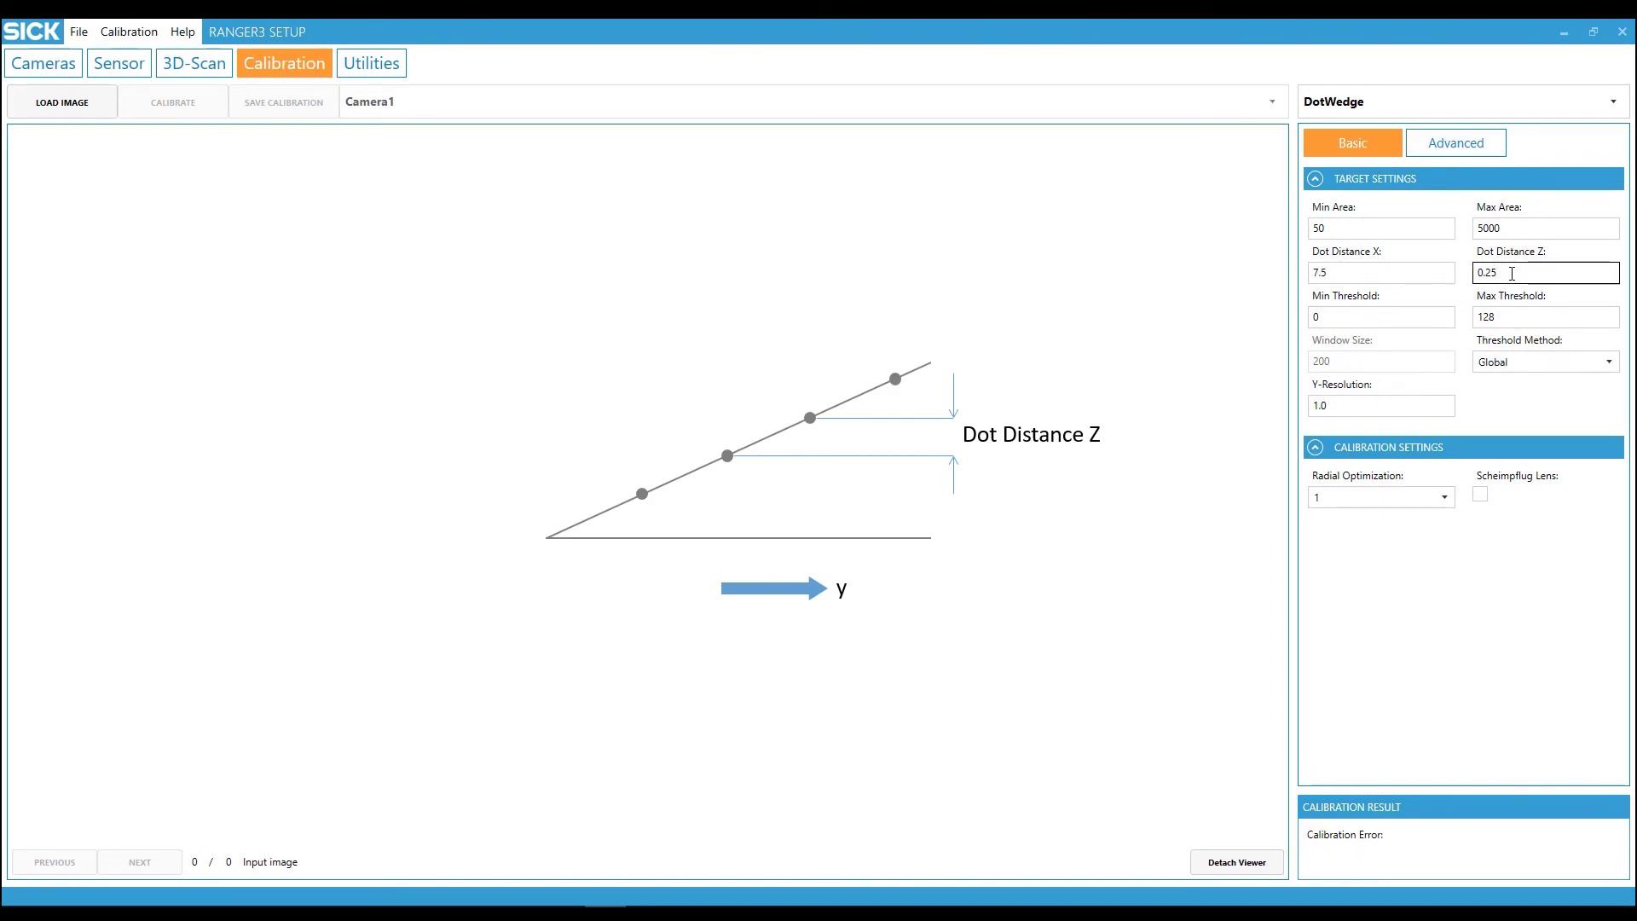
{"action": "key", "text": "BackSpace"}
{"action": "key", "text": "BackSpace"}
{"action": "key", "text": "BackSpace"}
{"action": "key", "text": "BackSpace"}
{"action": "type", "text": "2.38"}
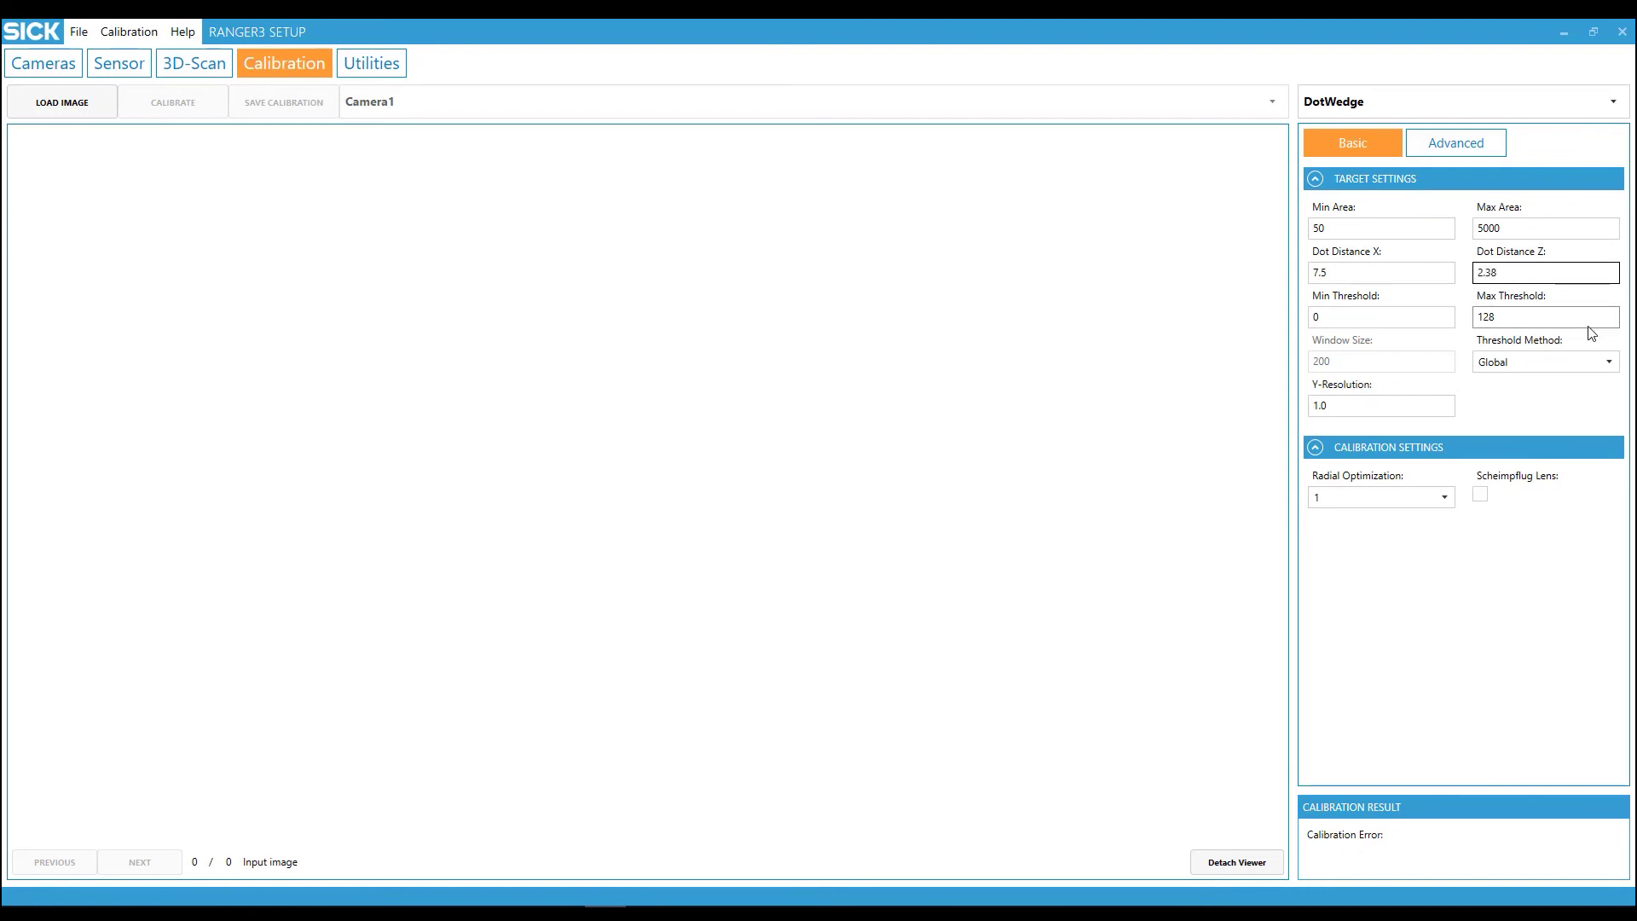
{"action": "left_click", "coordinate": [1528, 428]}
Step: Load the dot-wedge image 1.dat for calibration
{"action": "left_click", "coordinate": [62, 113]}
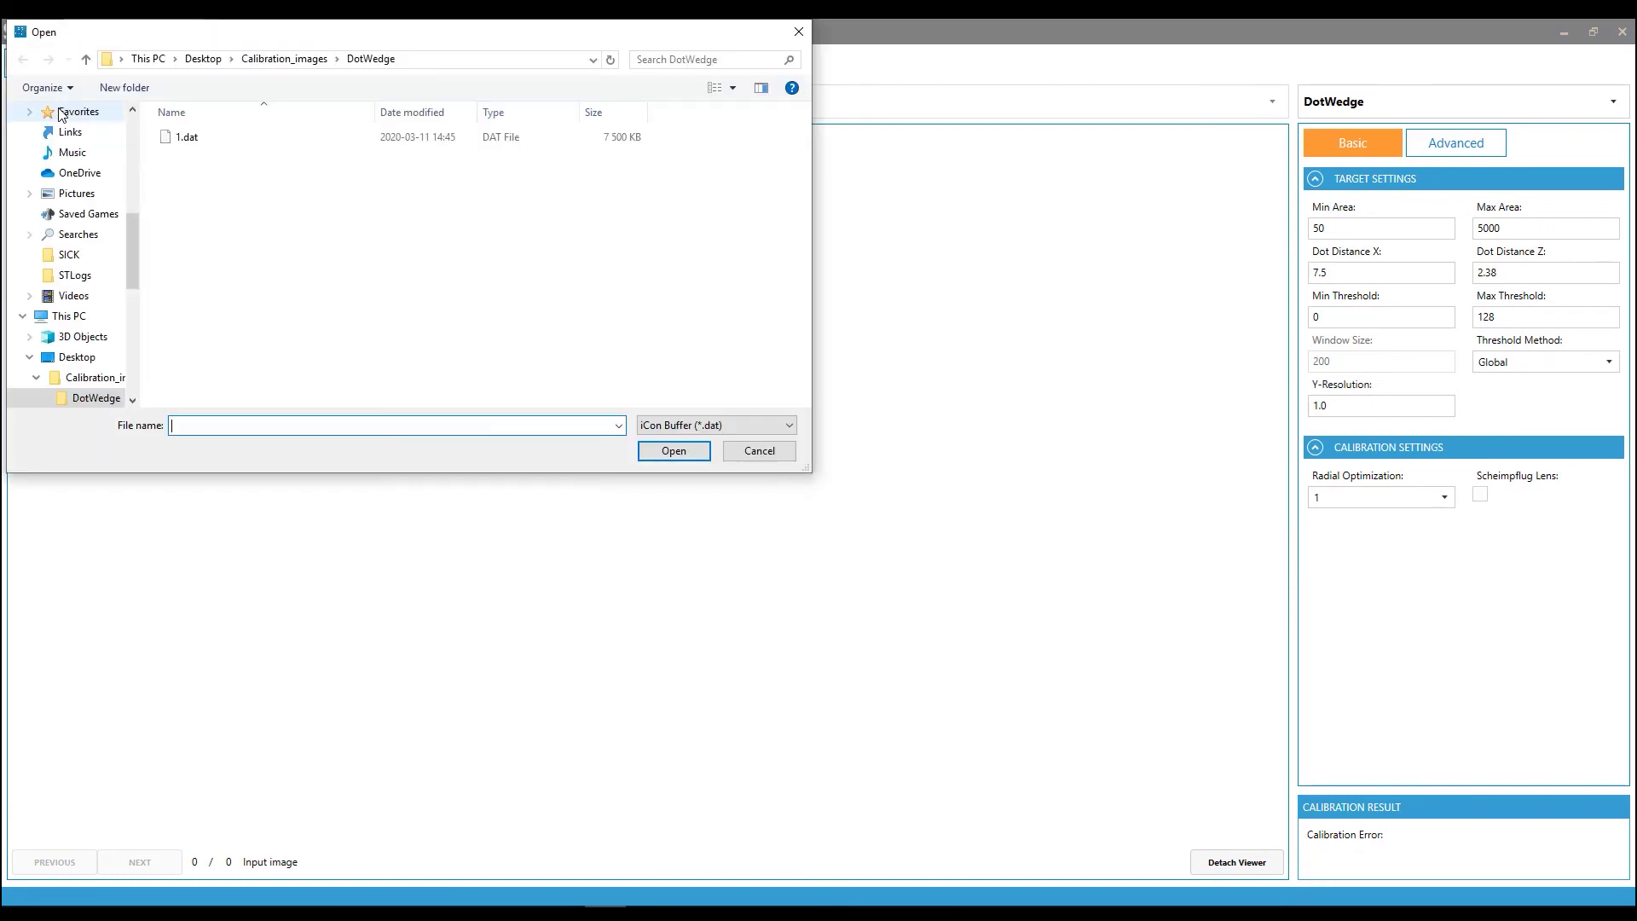
{"action": "left_click", "coordinate": [329, 139]}
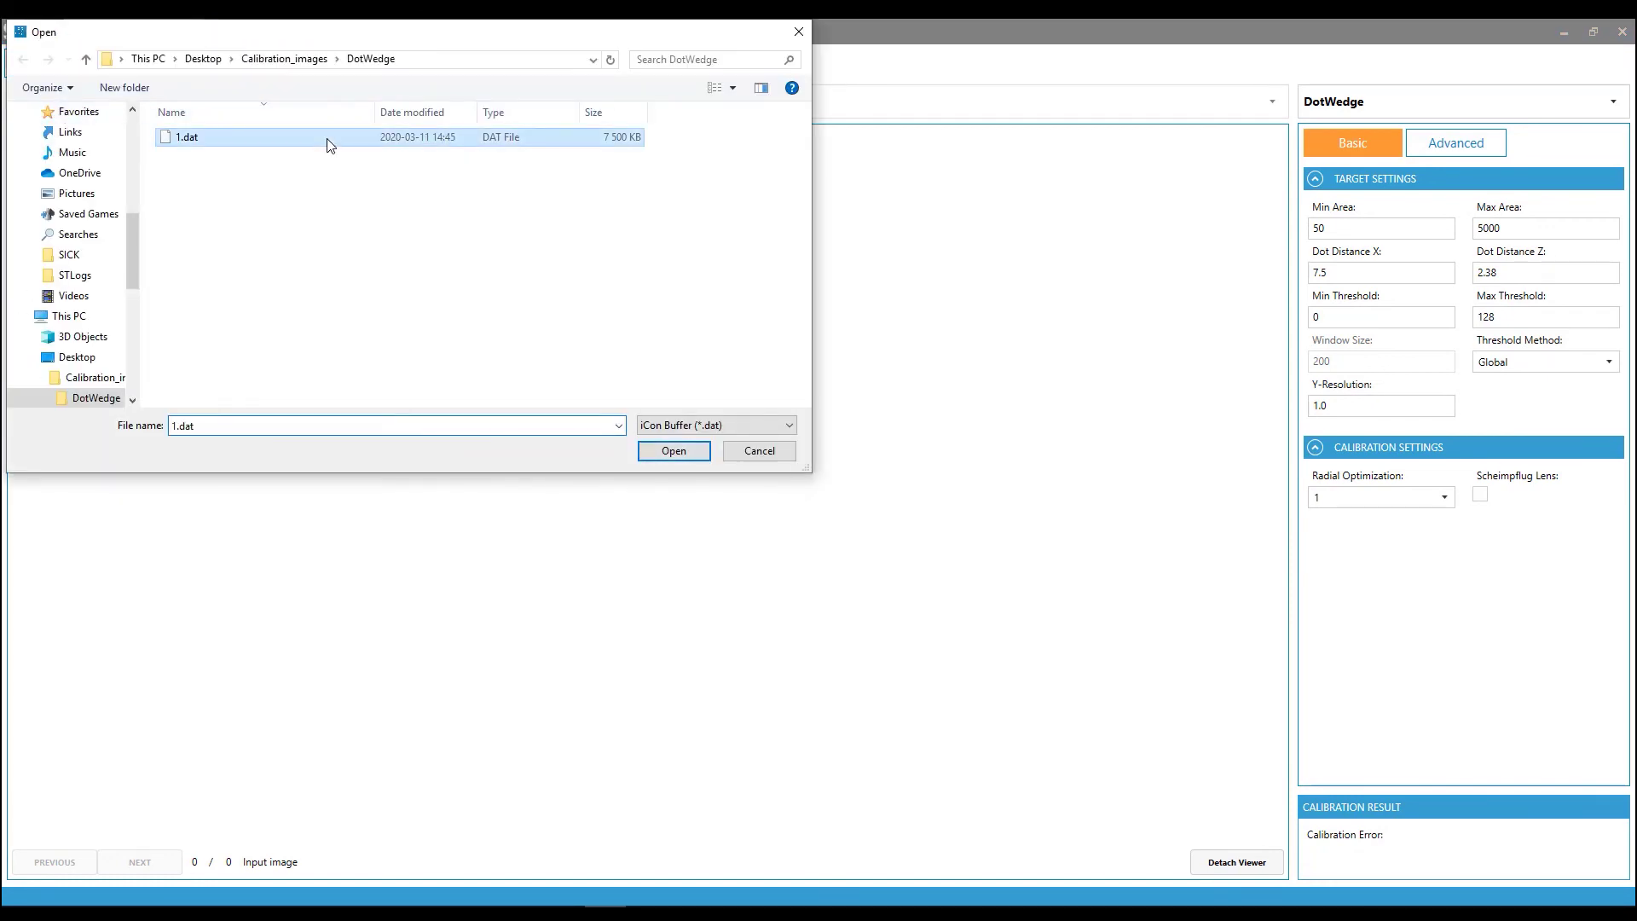
{"action": "left_click", "coordinate": [699, 452]}
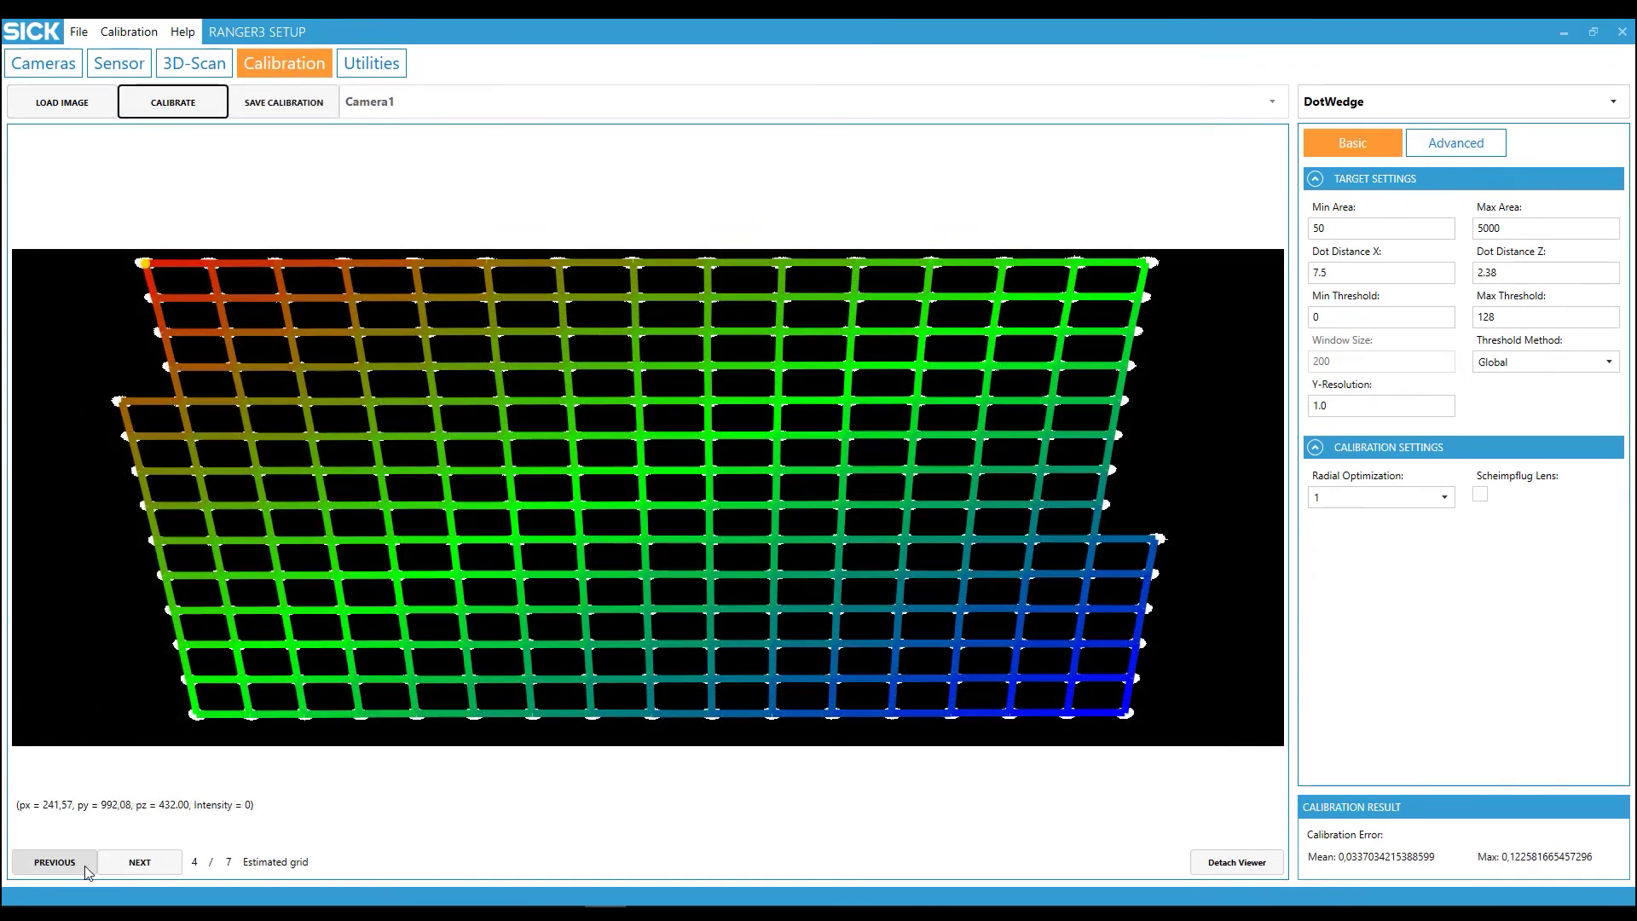
Step: Step through the seven DotWedge result views up to the 3D point cloud, then return to Cameras
{"action": "left_click", "coordinate": [84, 866]}
{"action": "left_click", "coordinate": [86, 868]}
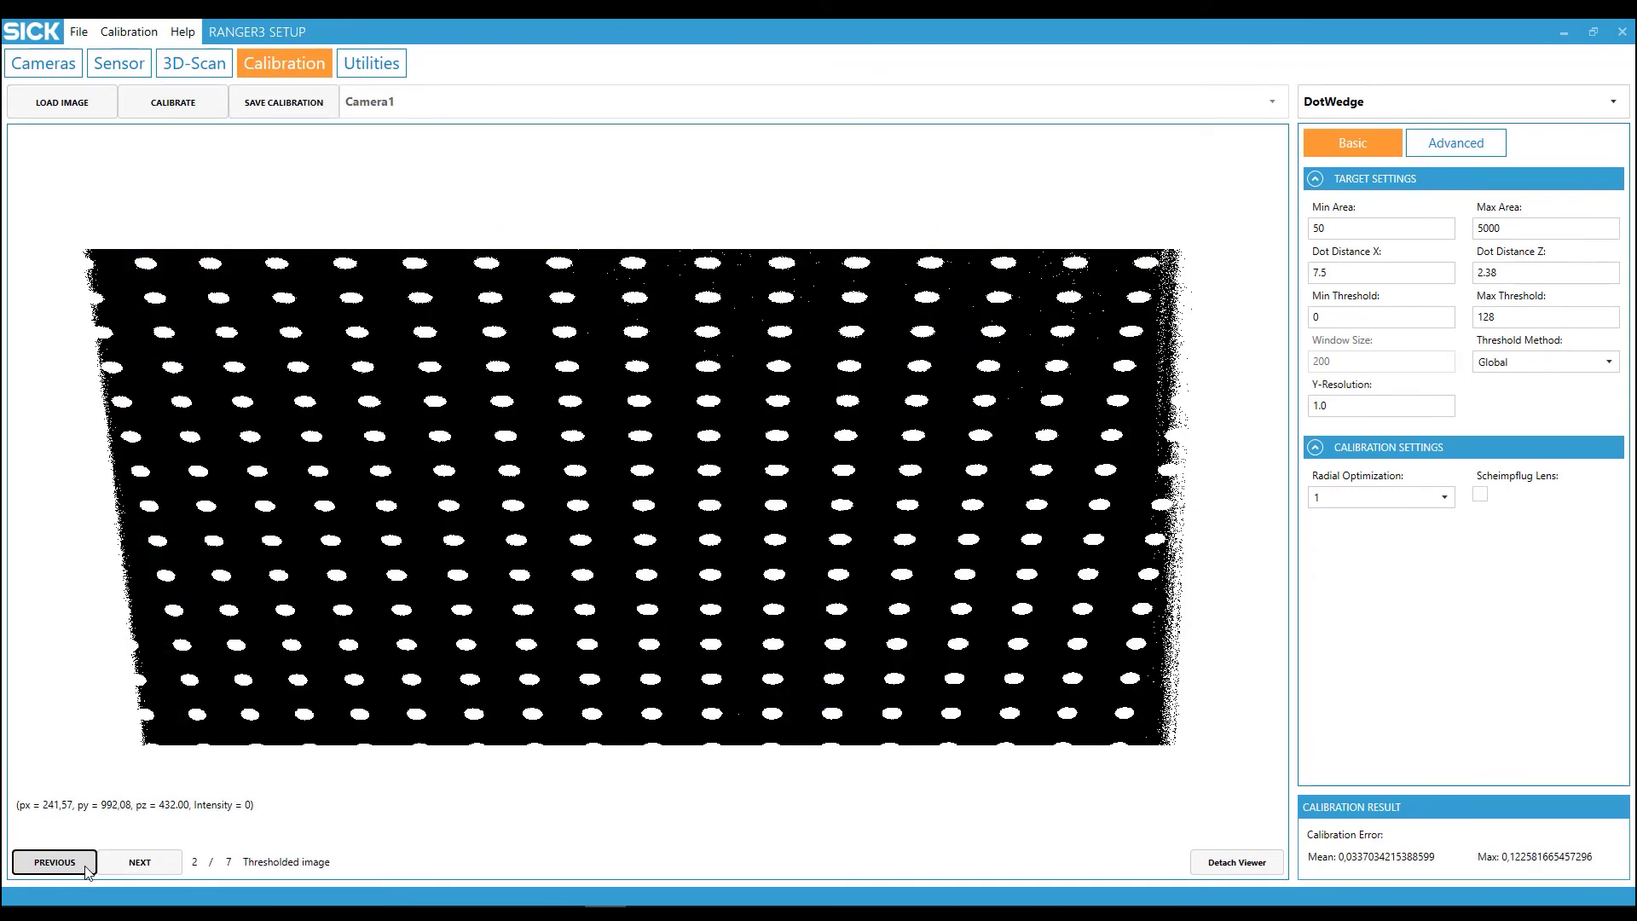
{"action": "left_click", "coordinate": [86, 870]}
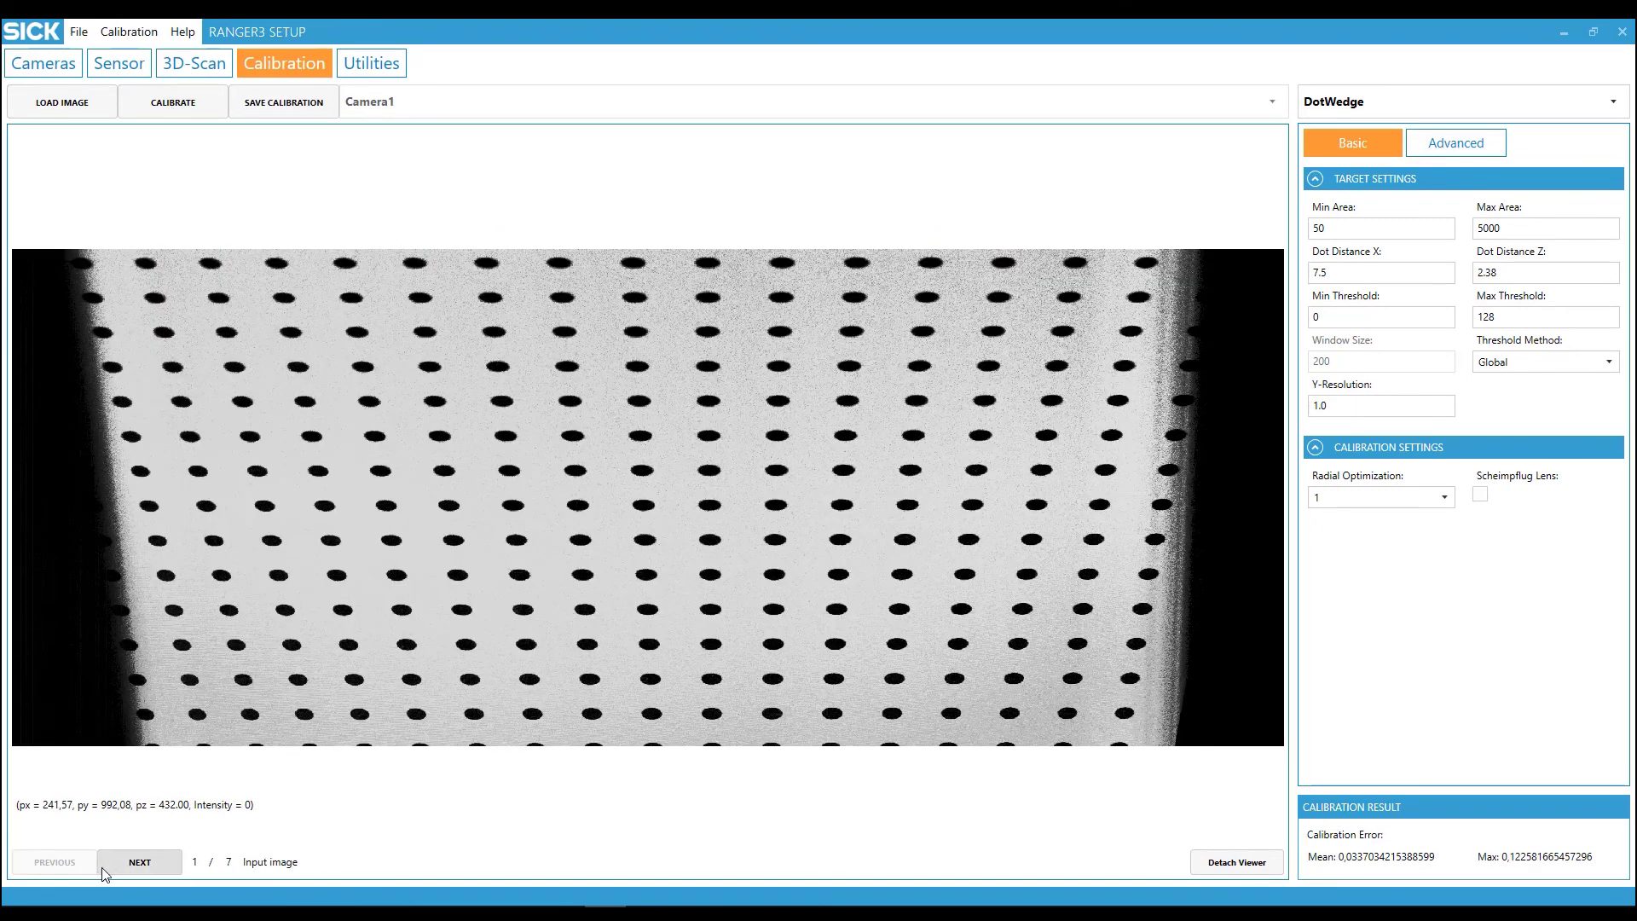
{"action": "left_click", "coordinate": [119, 870]}
{"action": "left_click", "coordinate": [120, 871]}
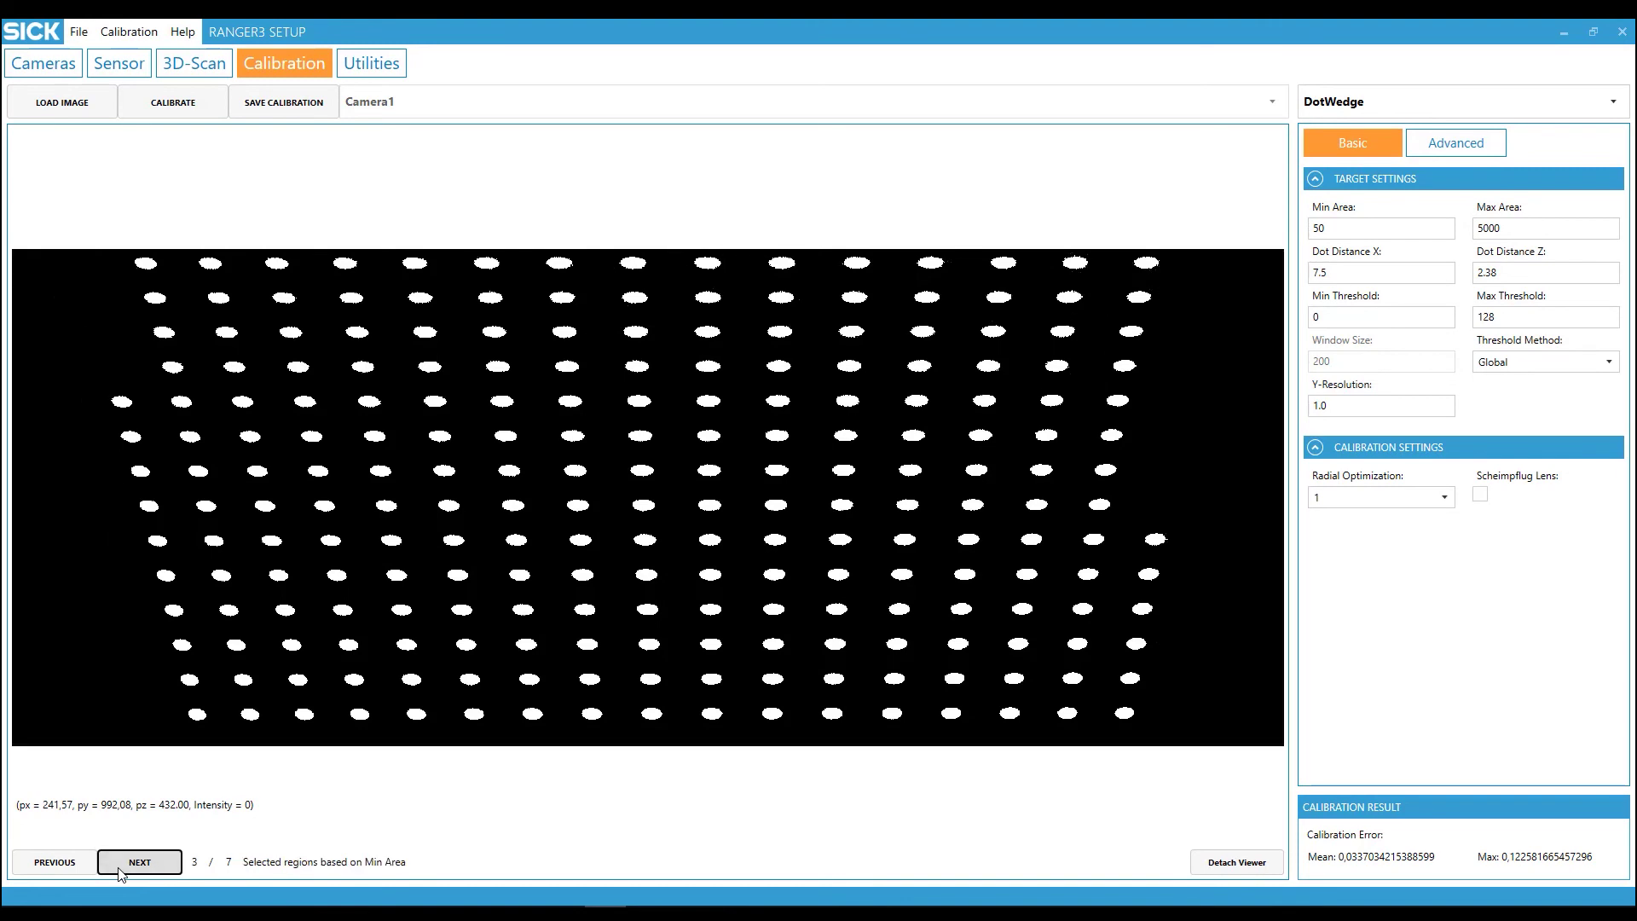
{"action": "left_click", "coordinate": [121, 871]}
{"action": "left_click", "coordinate": [120, 872]}
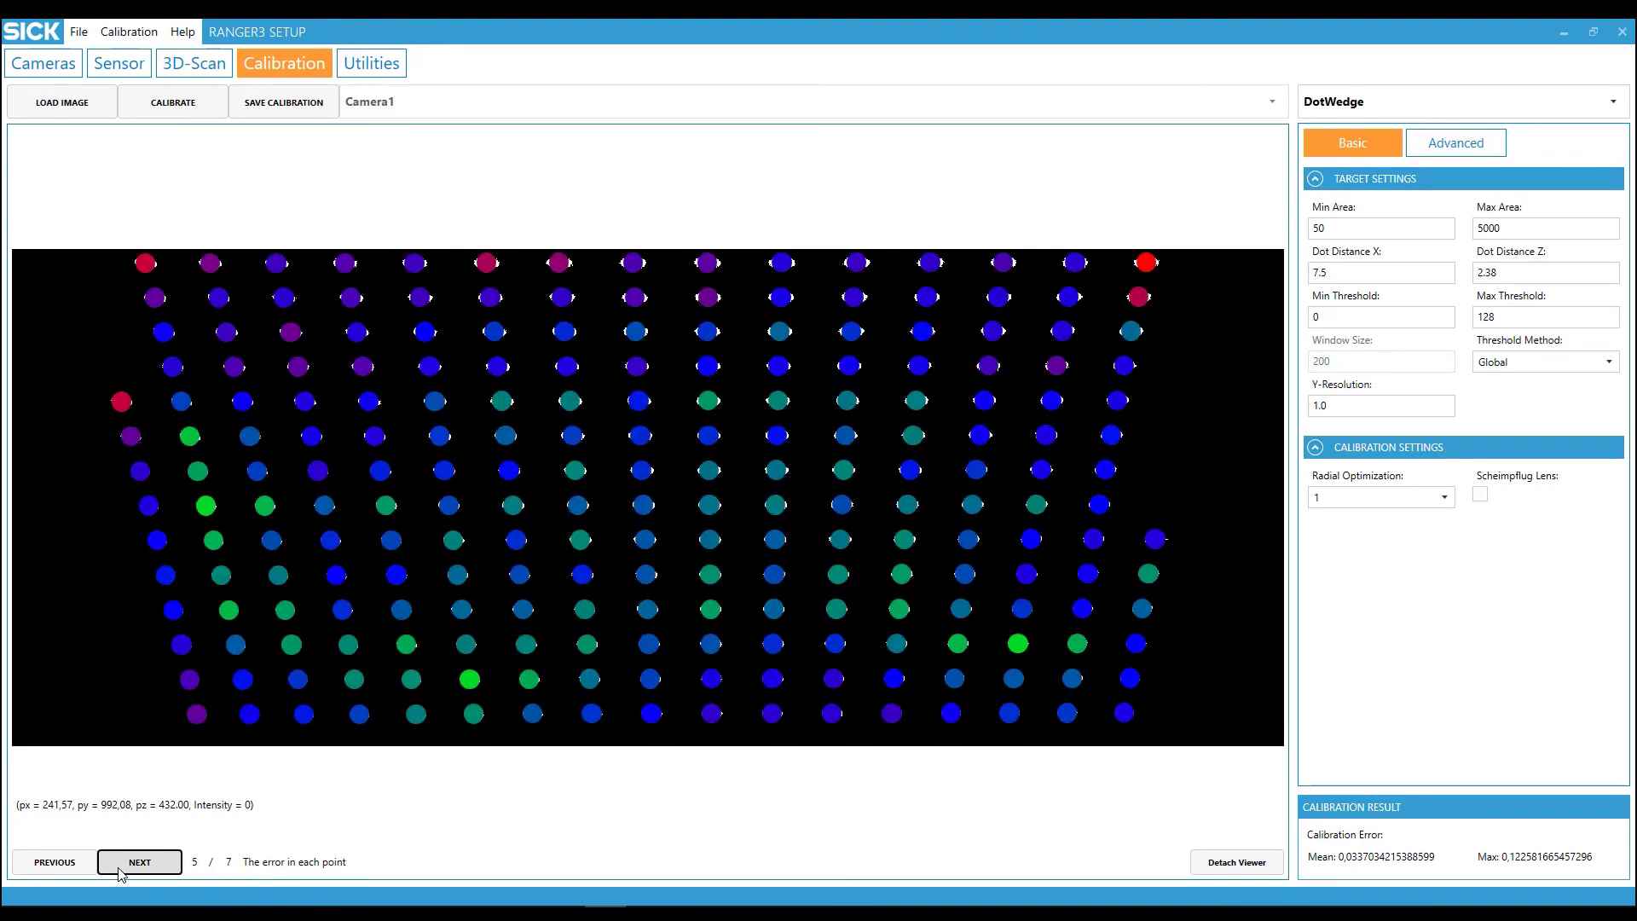
{"action": "left_click", "coordinate": [120, 871]}
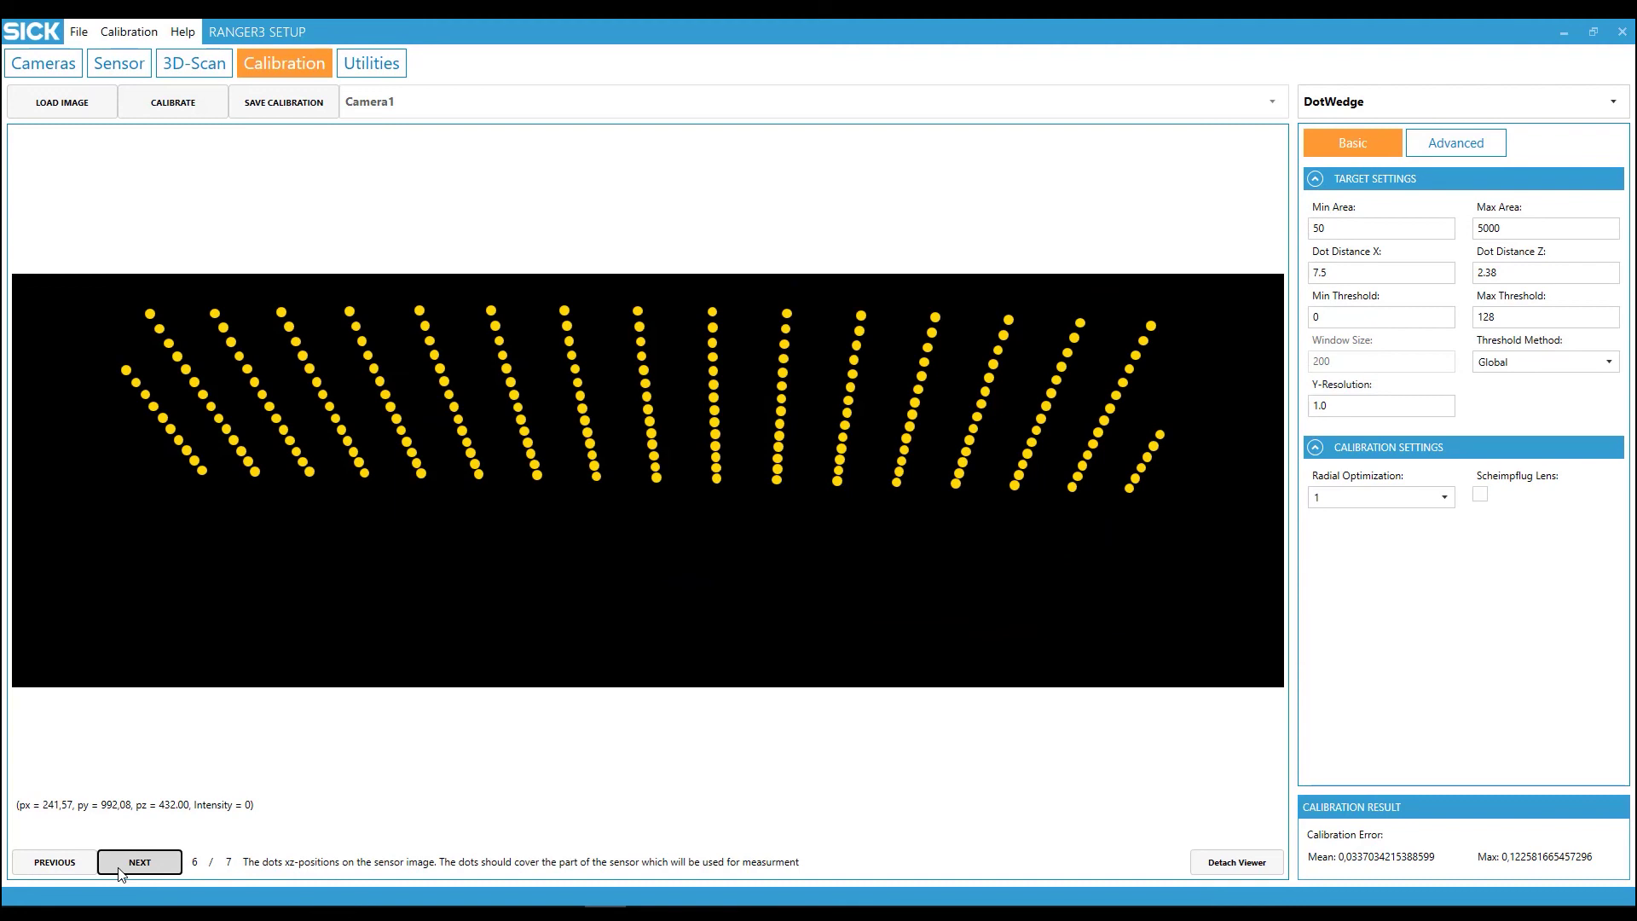
{"action": "left_click", "coordinate": [120, 871]}
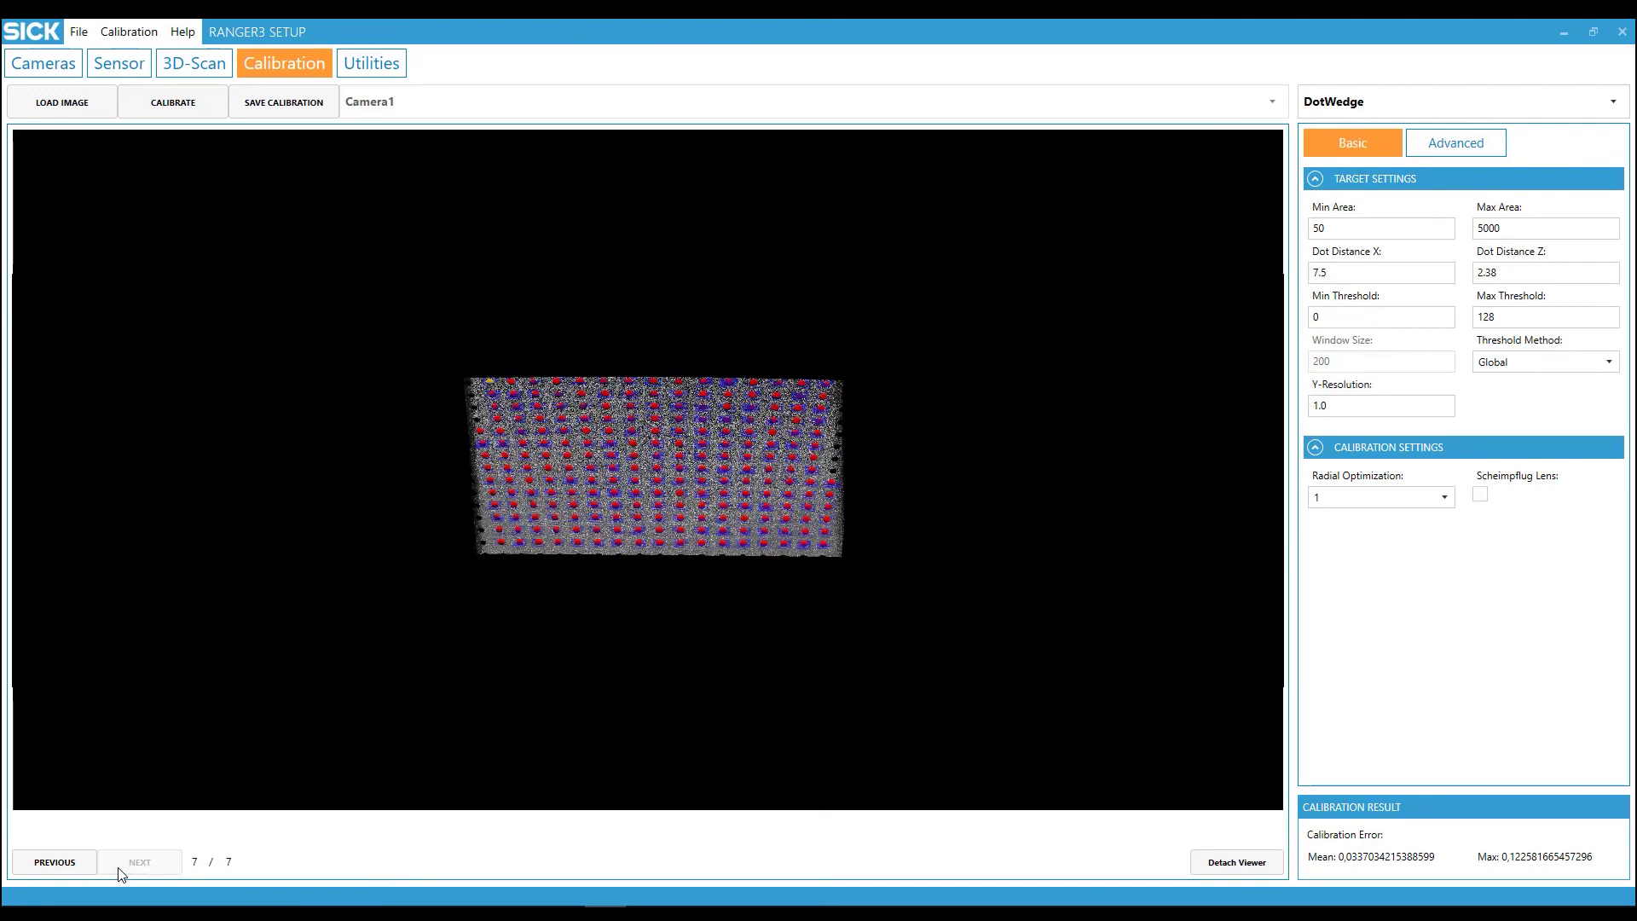
{"action": "left_click", "coordinate": [43, 63]}
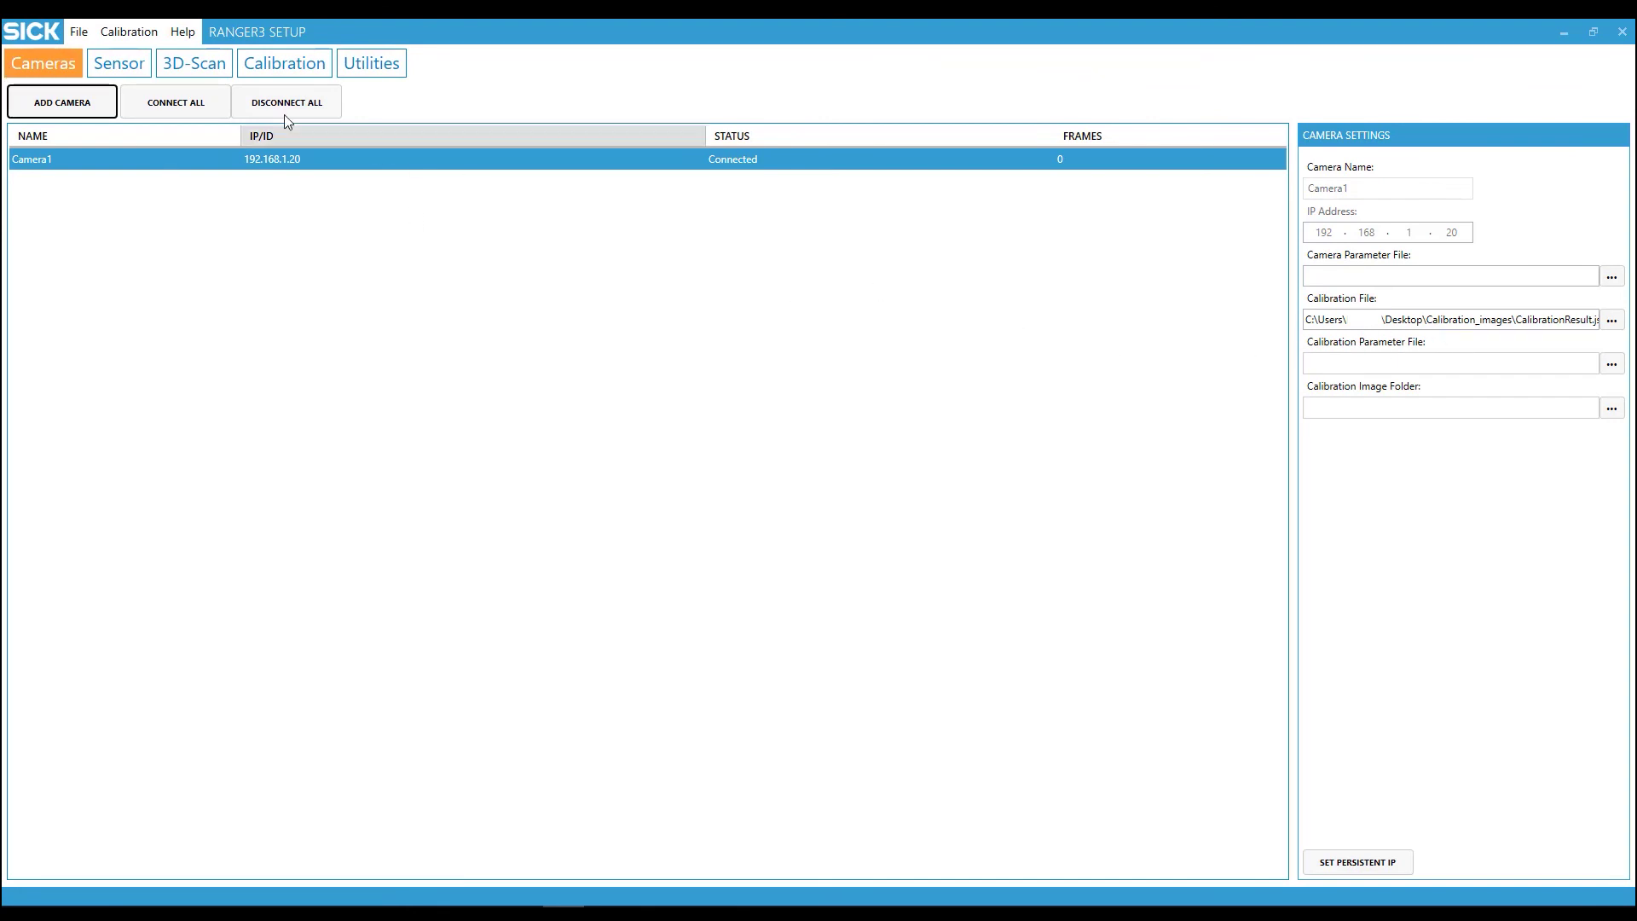
Step: Set the 3D-Scan image Output Mode to 1 (Calibrated and Rectified)
{"action": "left_click", "coordinate": [169, 73]}
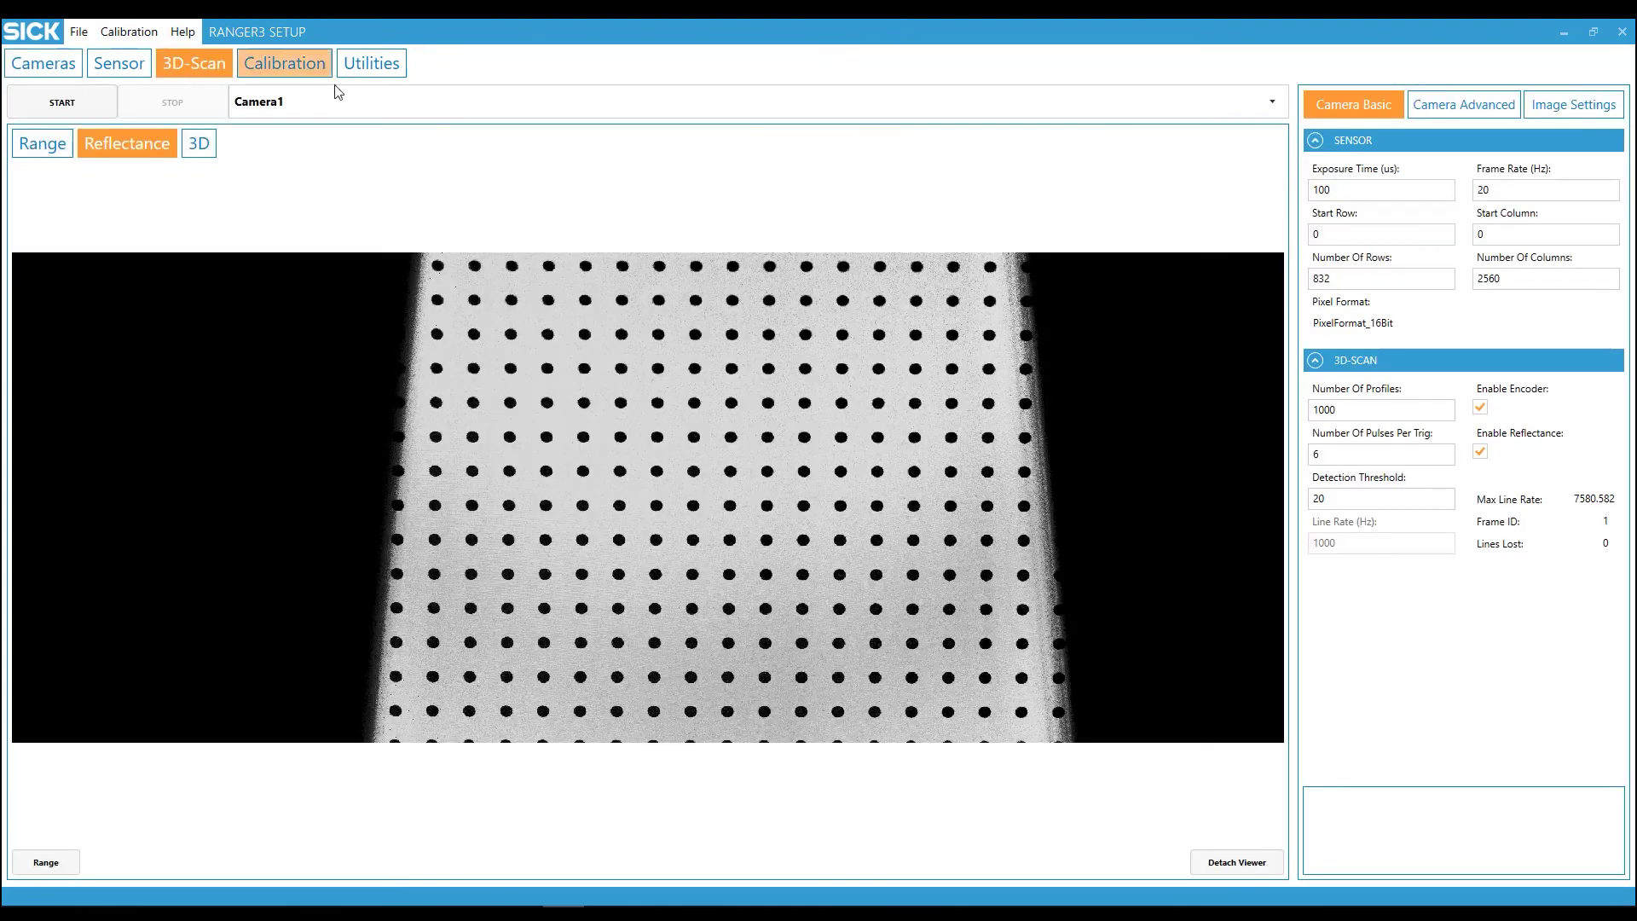
{"action": "left_click", "coordinate": [1588, 111]}
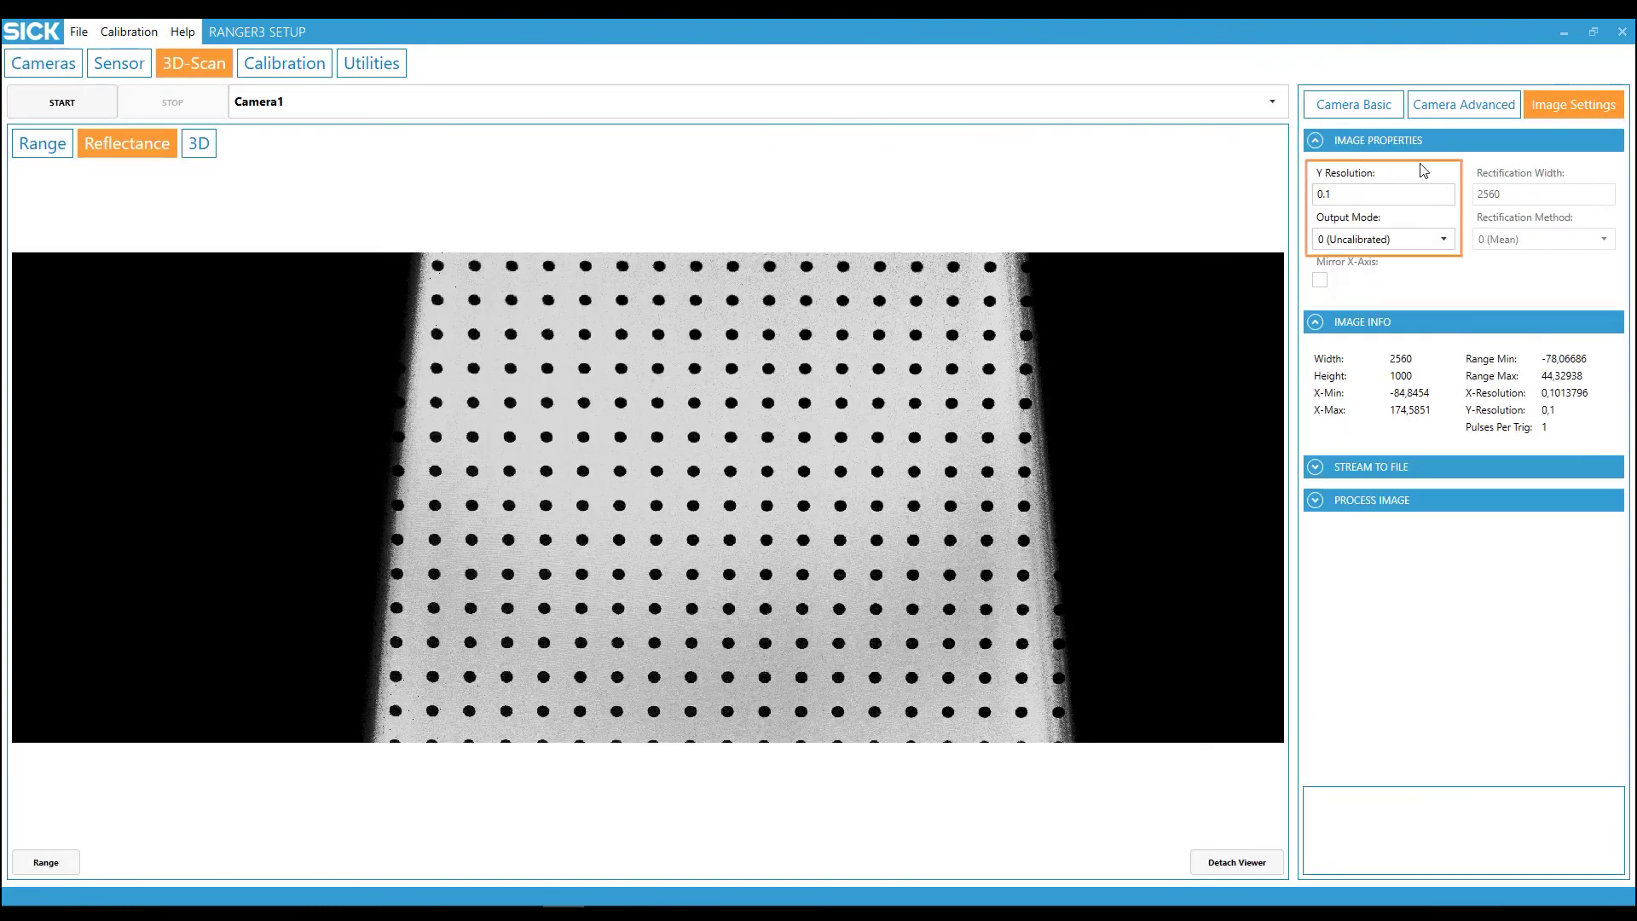
{"action": "left_click", "coordinate": [1393, 237]}
{"action": "left_click", "coordinate": [1381, 280]}
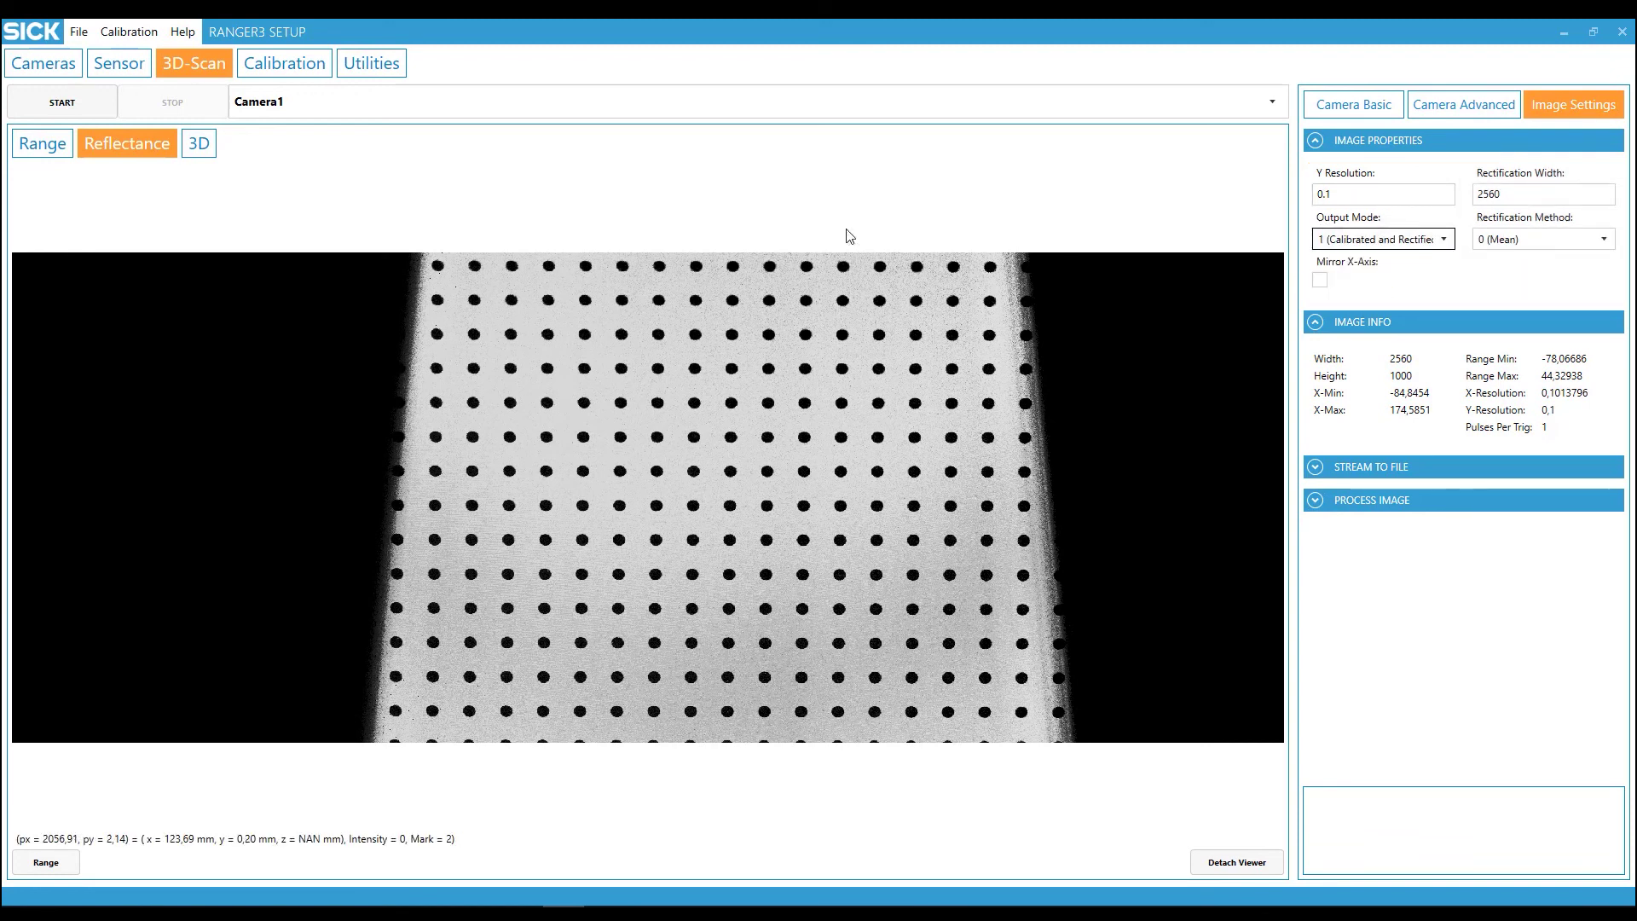
{"action": "left_click", "coordinate": [75, 101]}
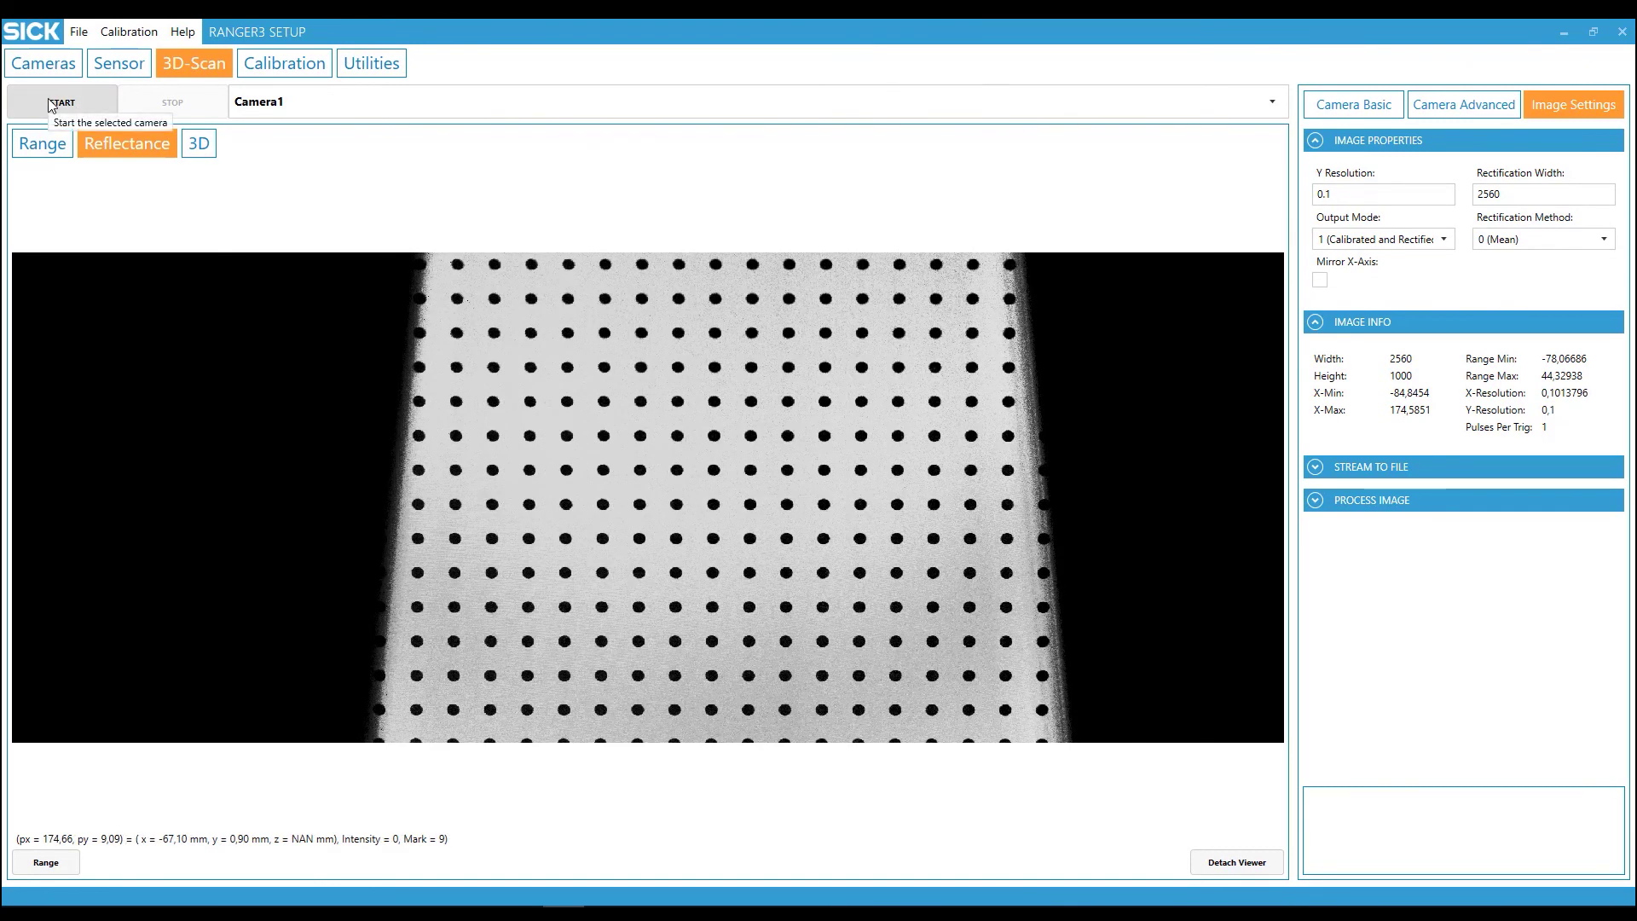
Step: Scan the gauge block and rotate its calibrated scan in the 3D viewer
{"action": "left_click", "coordinate": [48, 99]}
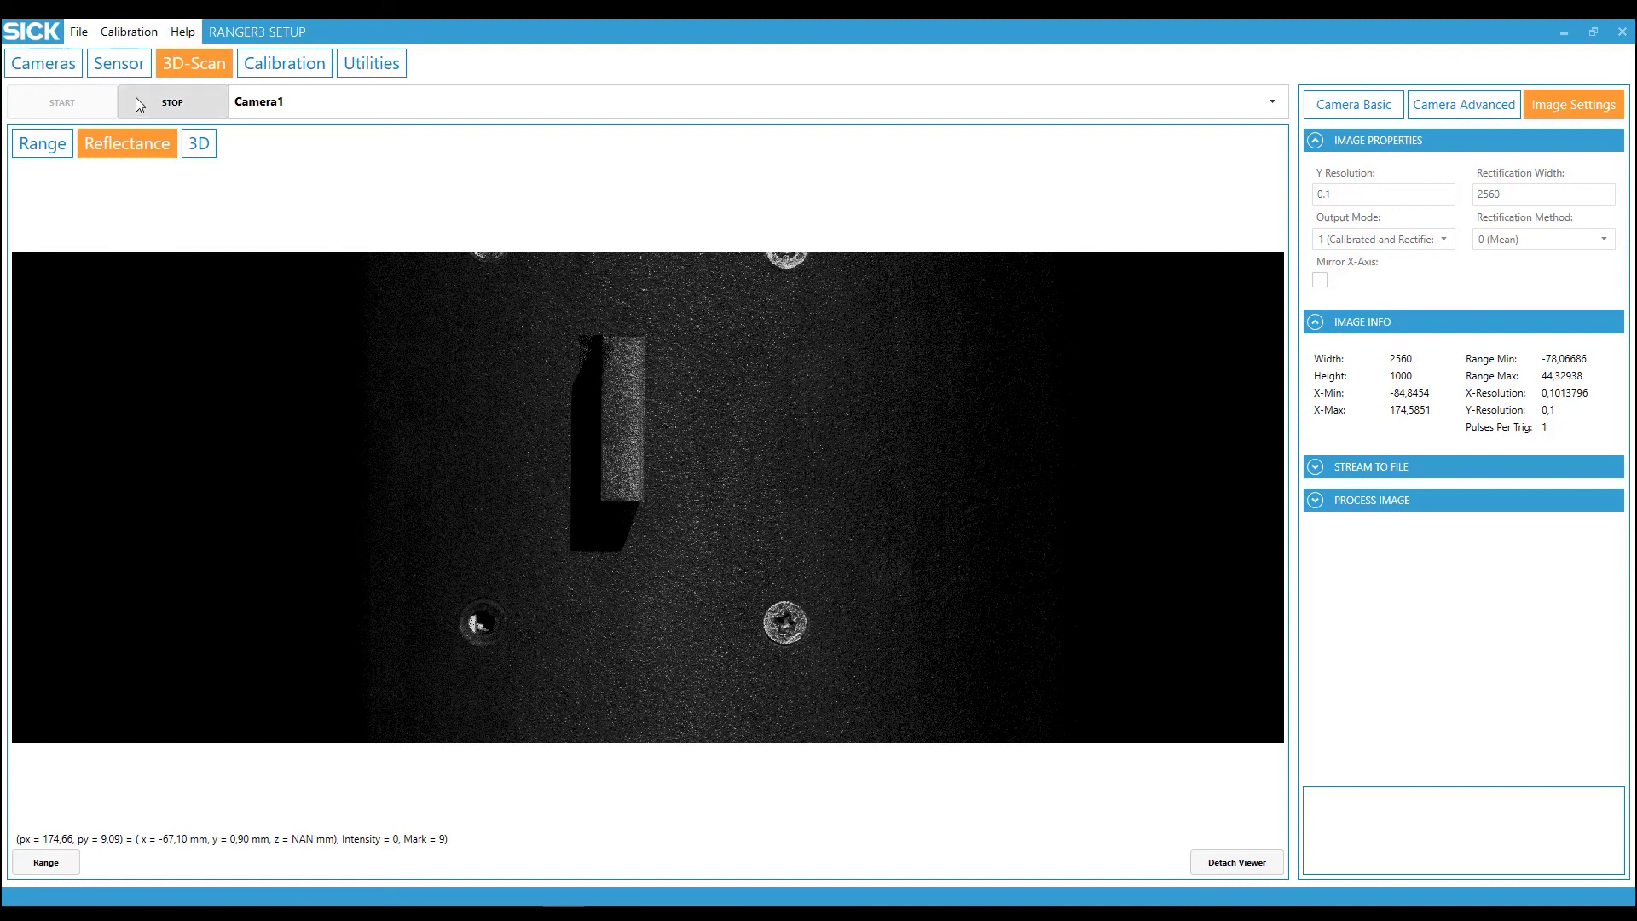
{"action": "left_click", "coordinate": [206, 109]}
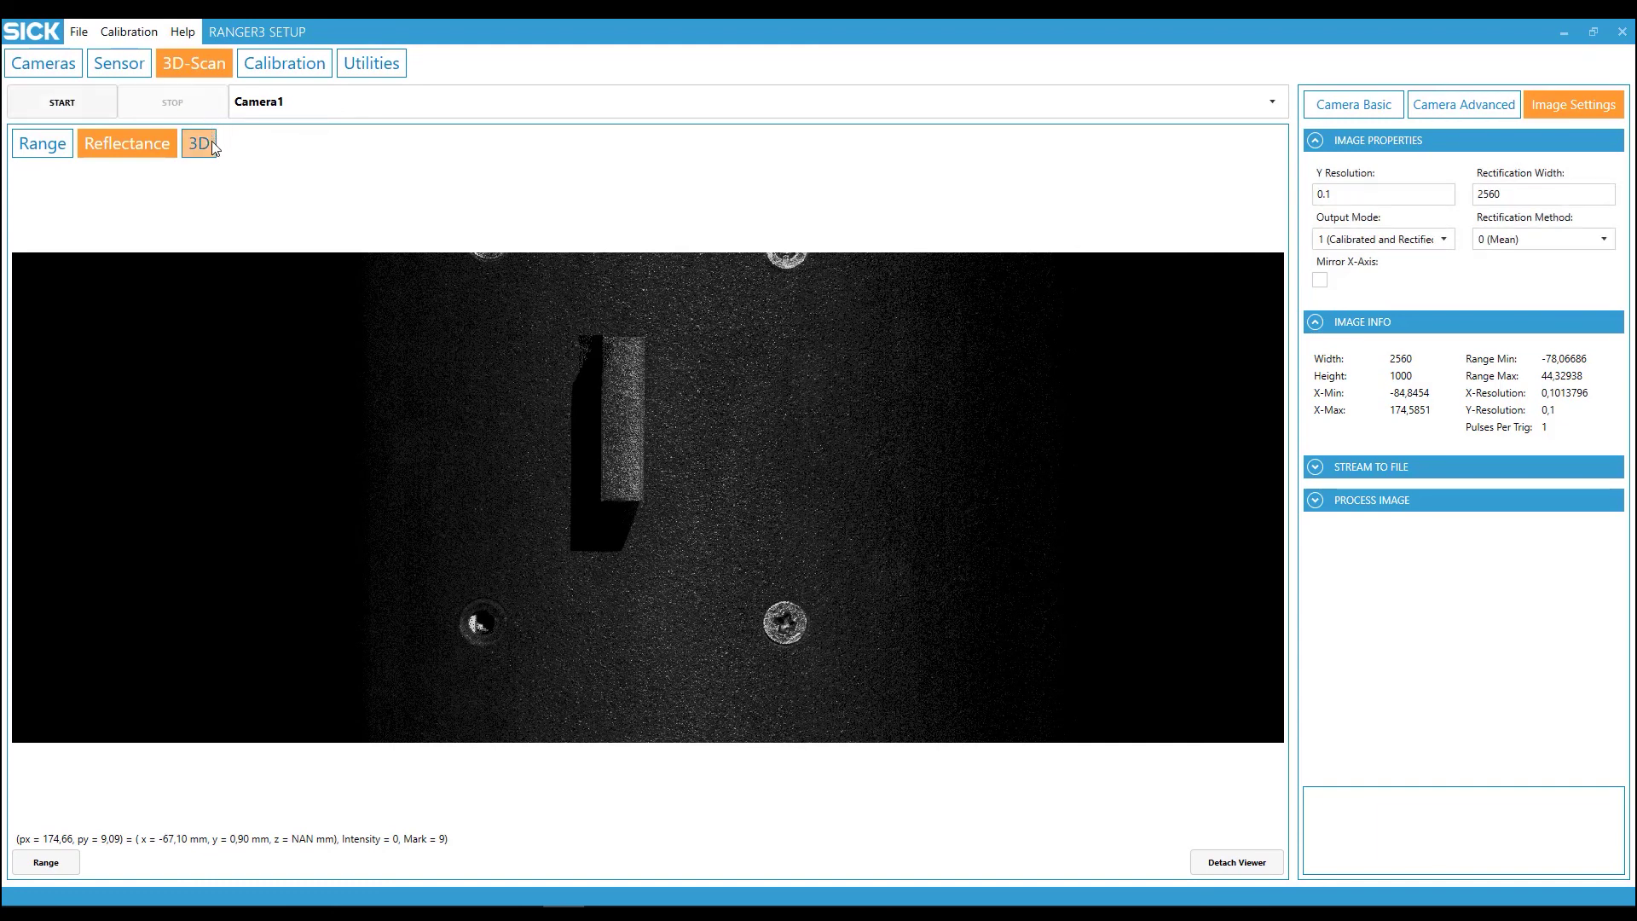
{"action": "left_click", "coordinate": [209, 145]}
{"action": "left_click_drag", "start_coordinate": [731, 460], "coordinate": [542, 360]}
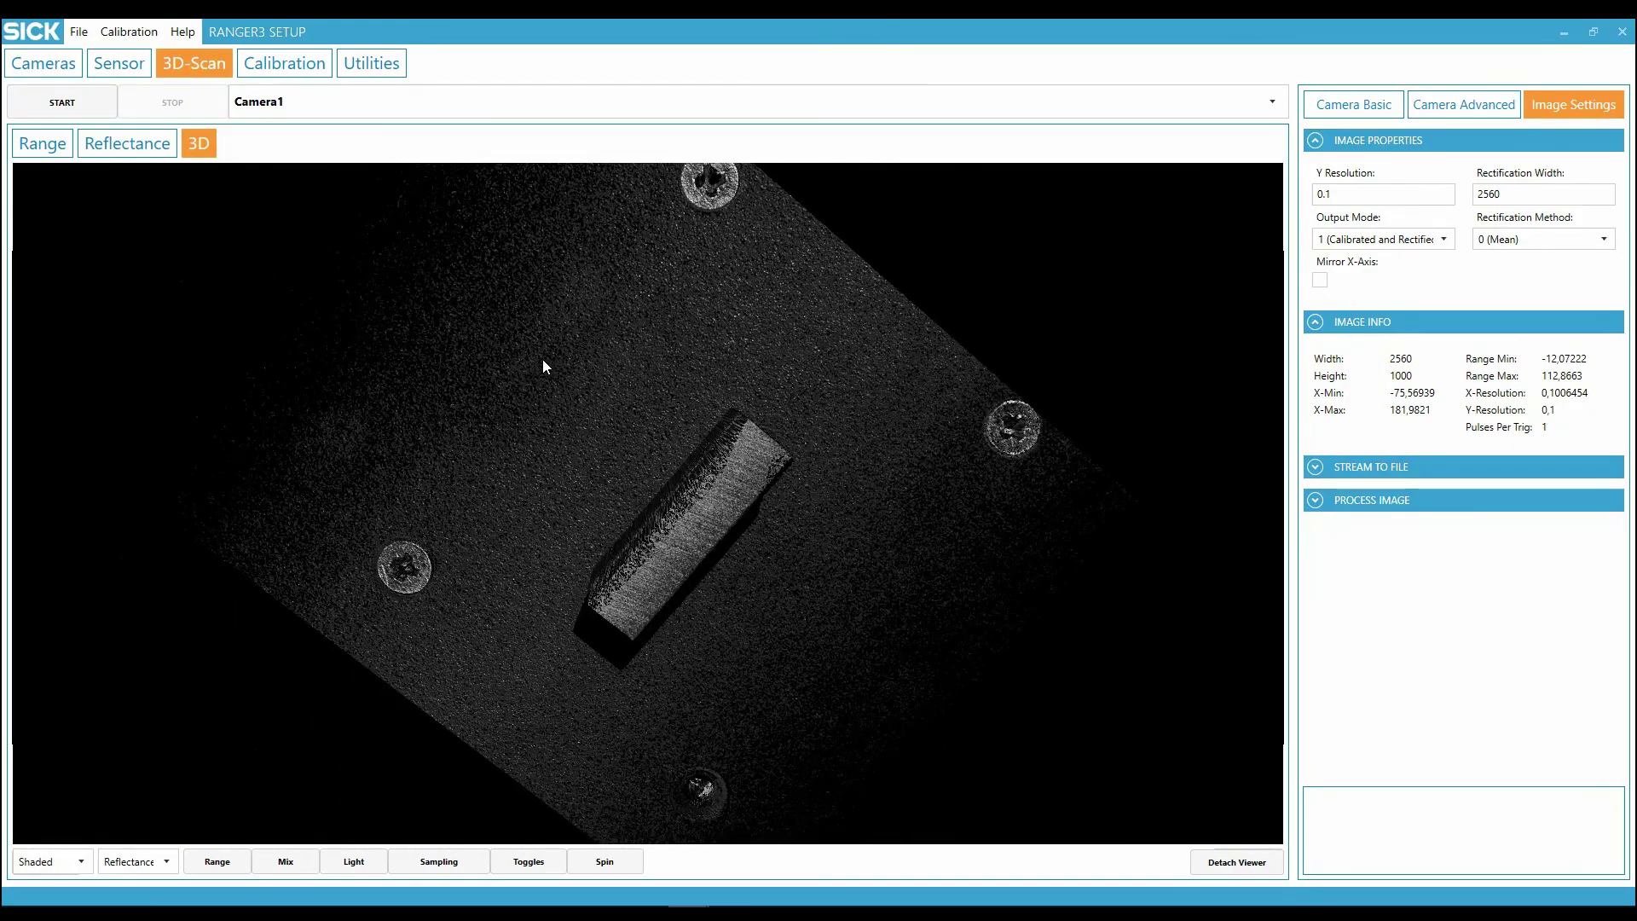